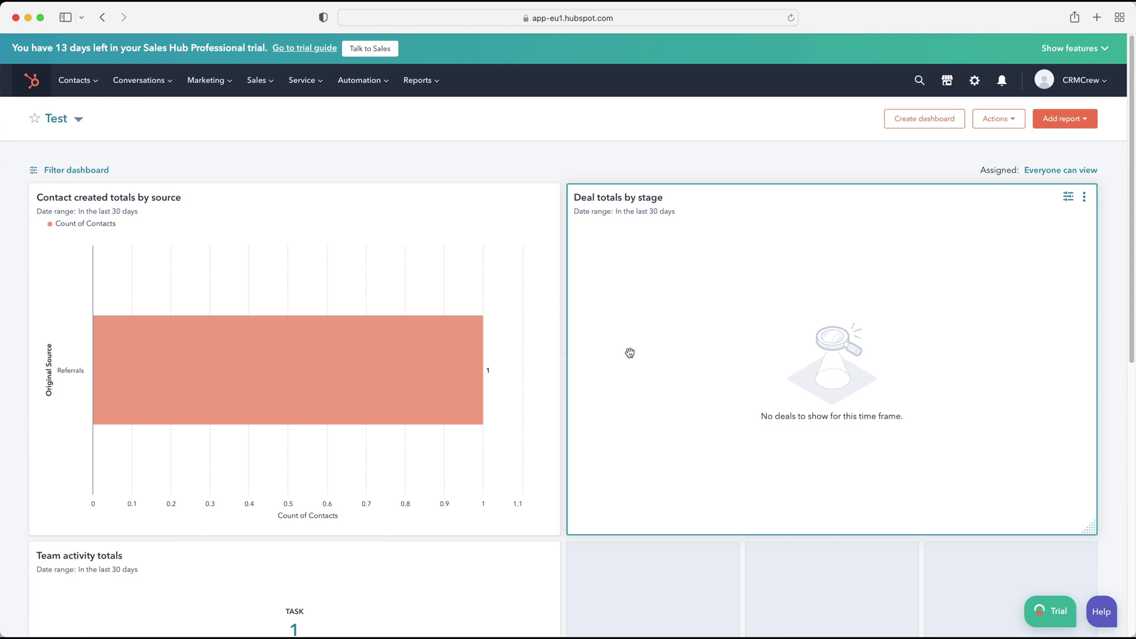
- Start a new free form from the marketing forms area, using the Embedded form type
left_click(224, 85)
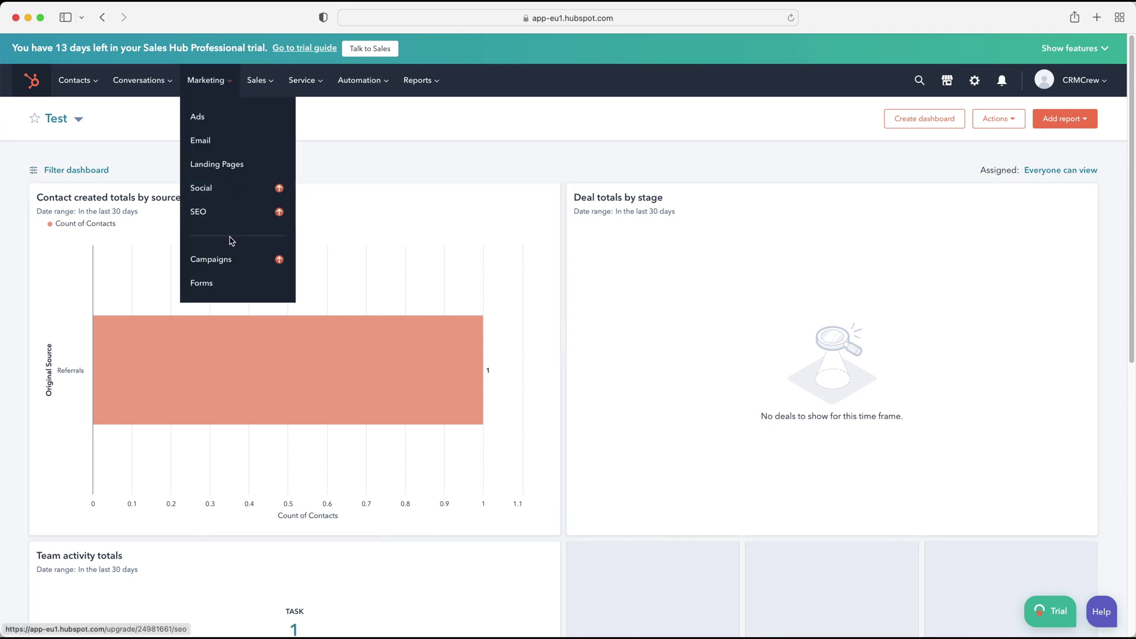
left_click(219, 285)
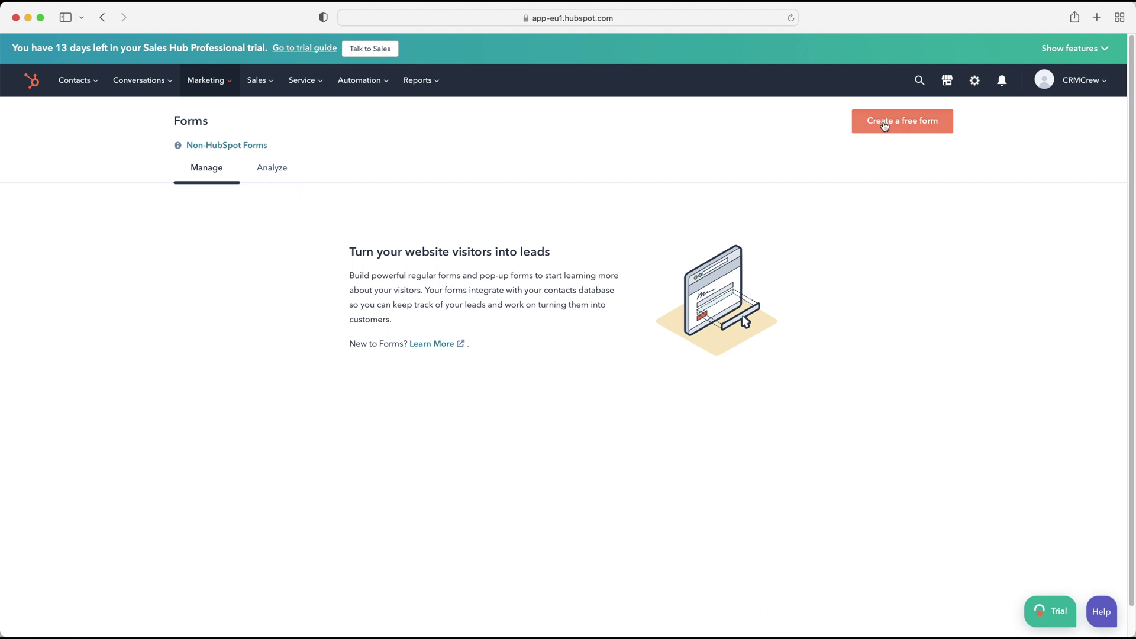
left_click(917, 130)
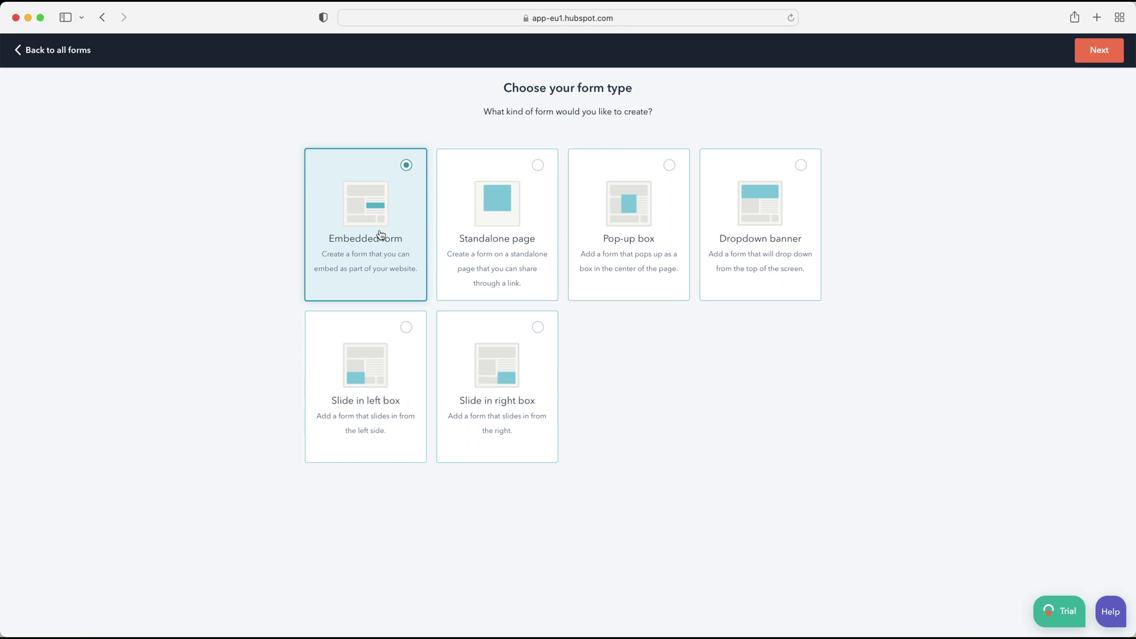
left_click(1094, 51)
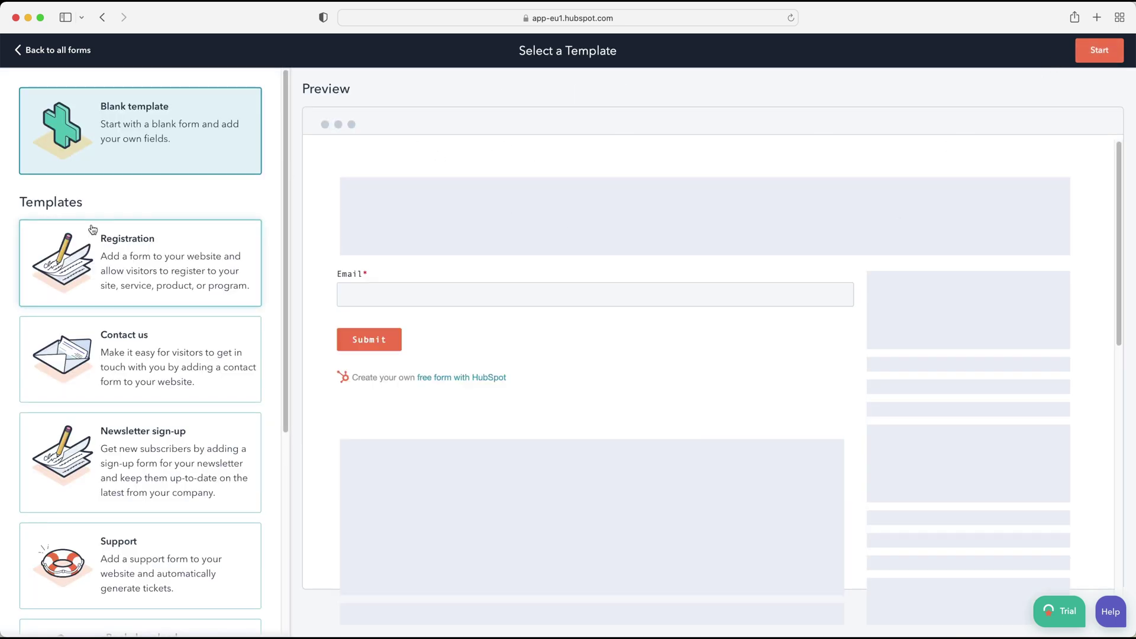
- Look through the form templates and start the form from the Blank template
scroll(97, 203, "down", 5)
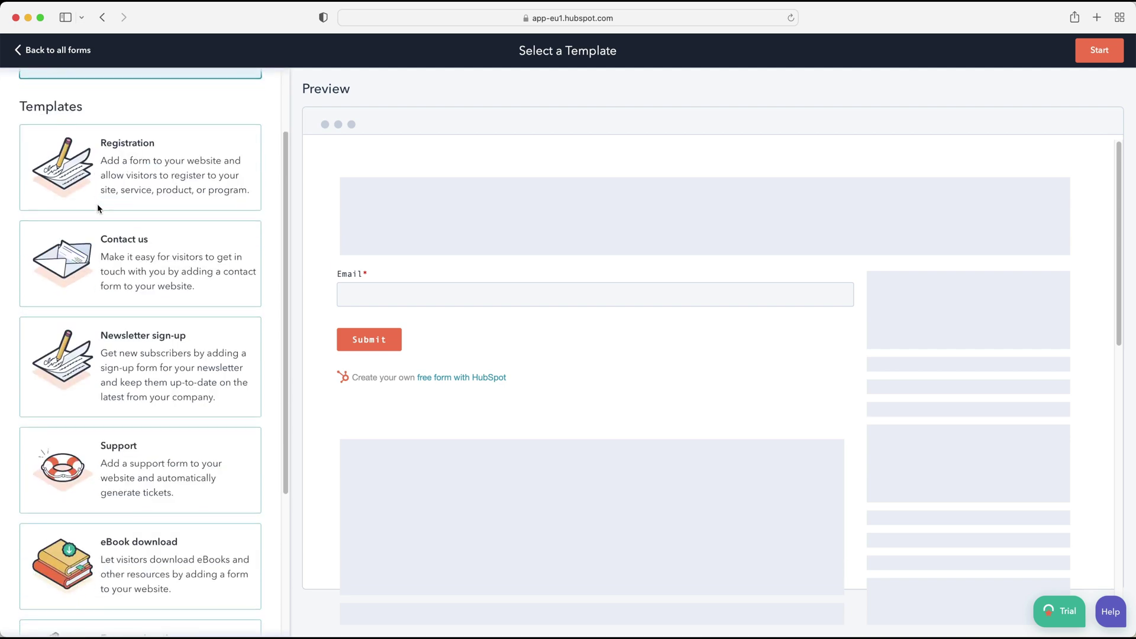
scroll(98, 209, "down", 1)
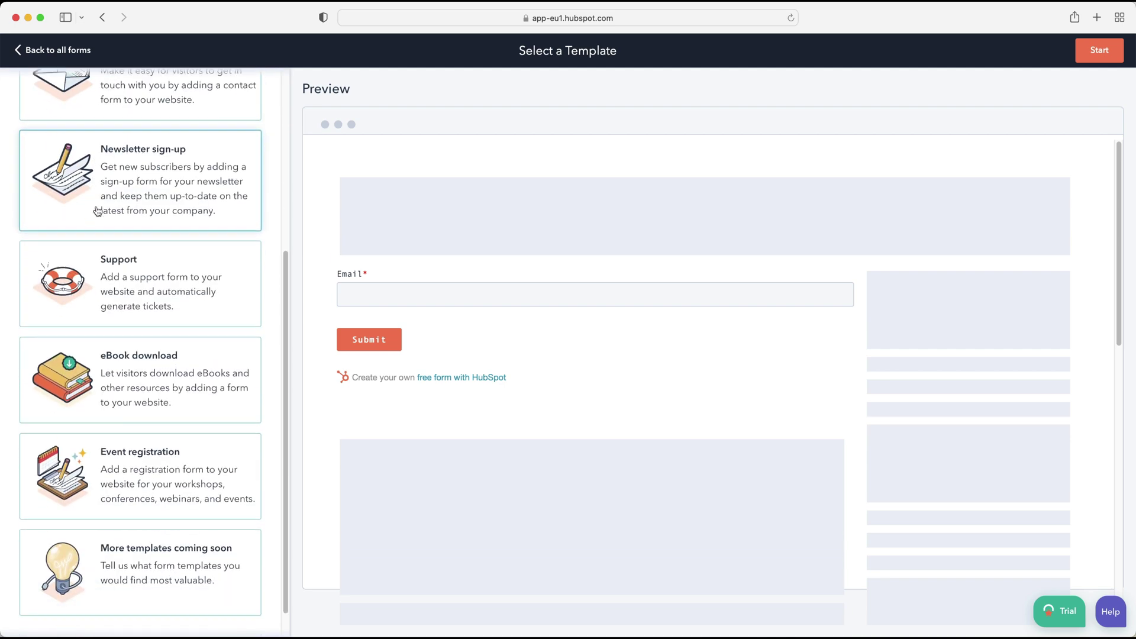
scroll(96, 211, "down", 1)
scroll(95, 213, "up", 7)
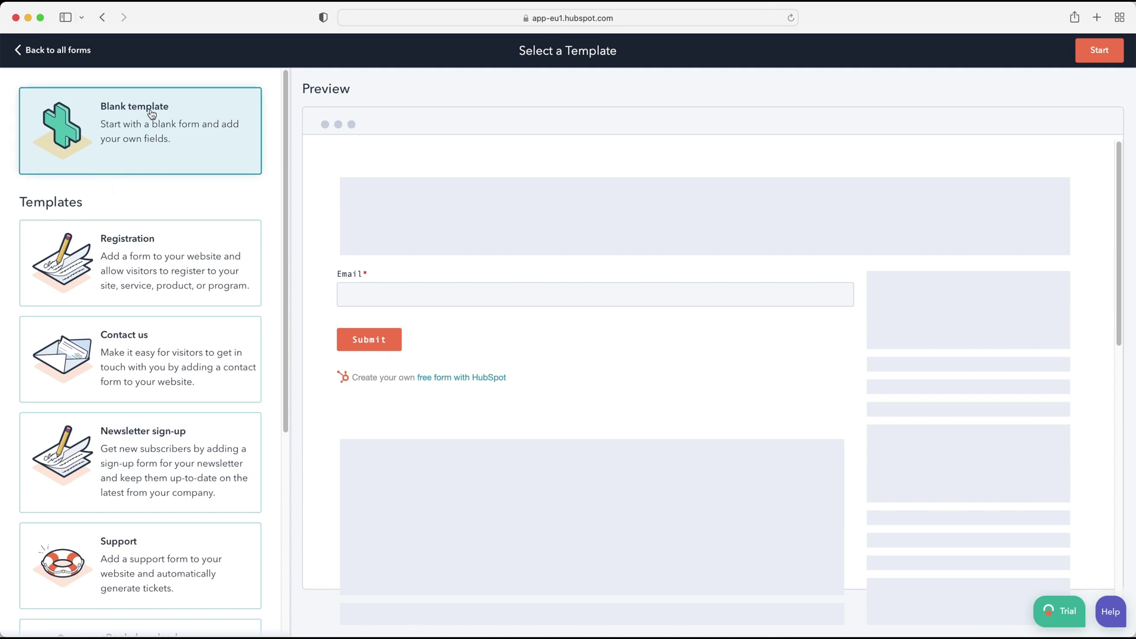
left_click(1108, 48)
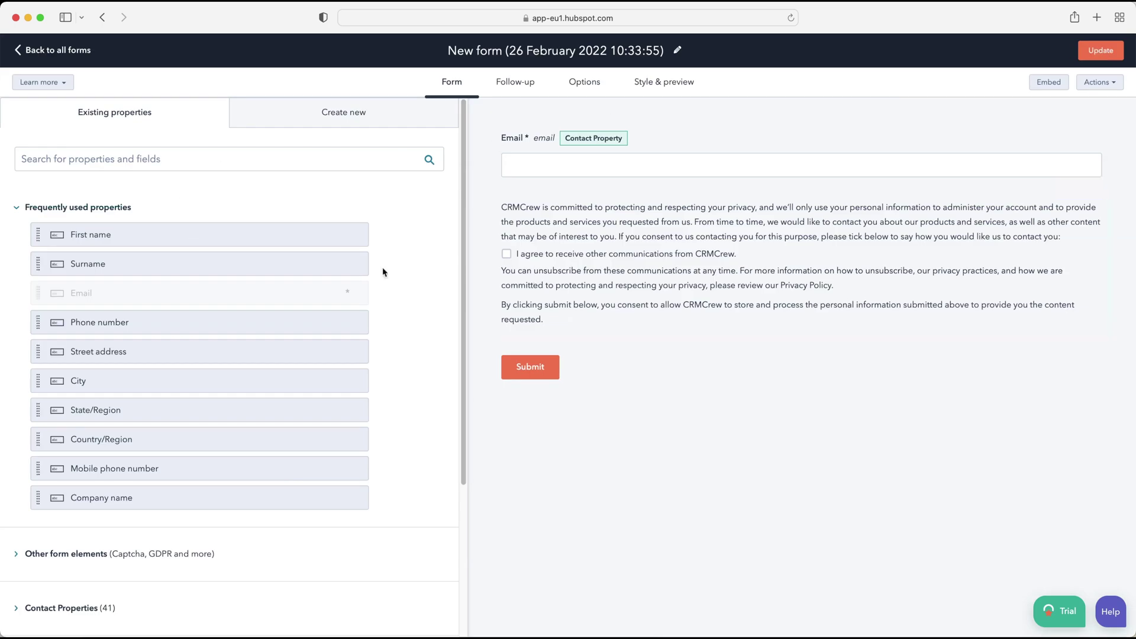
- Add the First name property above the Email field and make it required
scroll(294, 179, "down", 2)
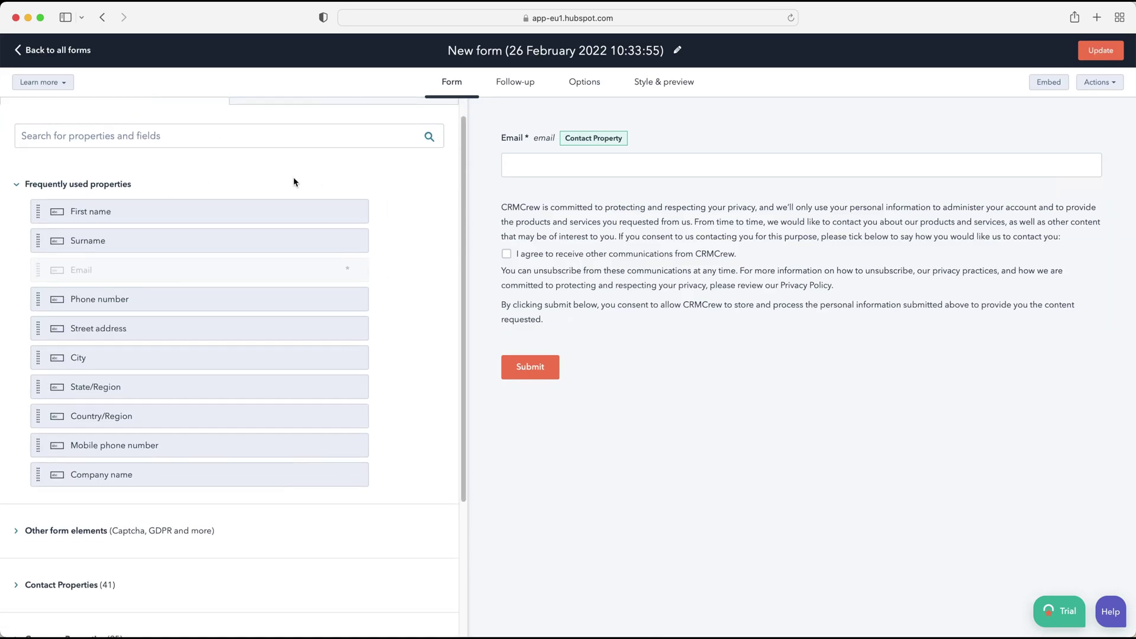
scroll(292, 183, "down", 2)
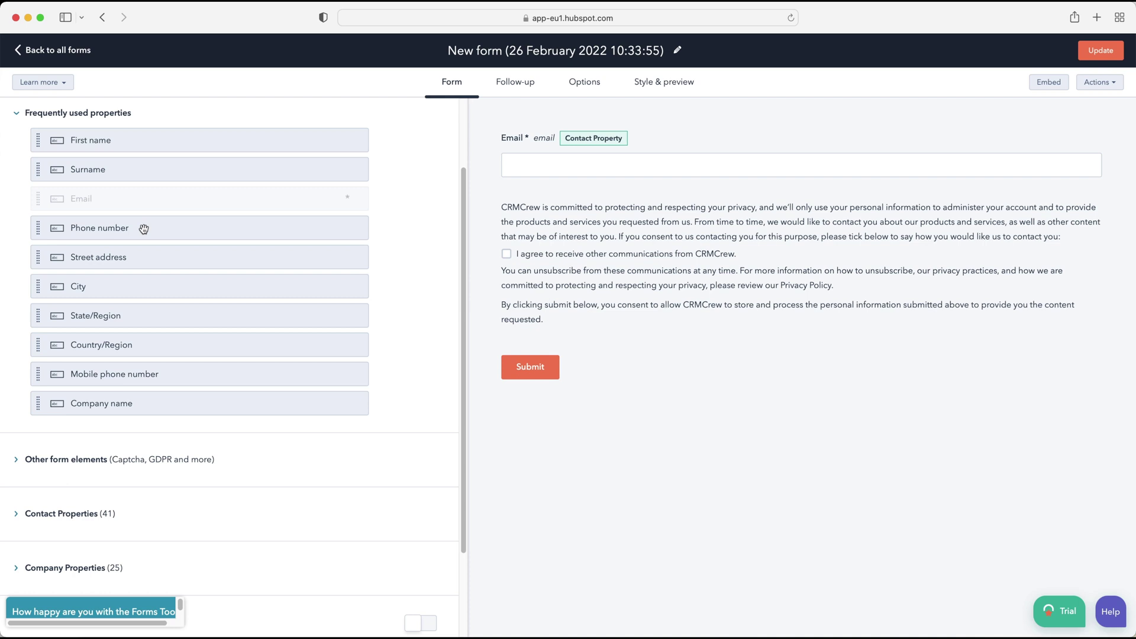
scroll(109, 185, "up", 3)
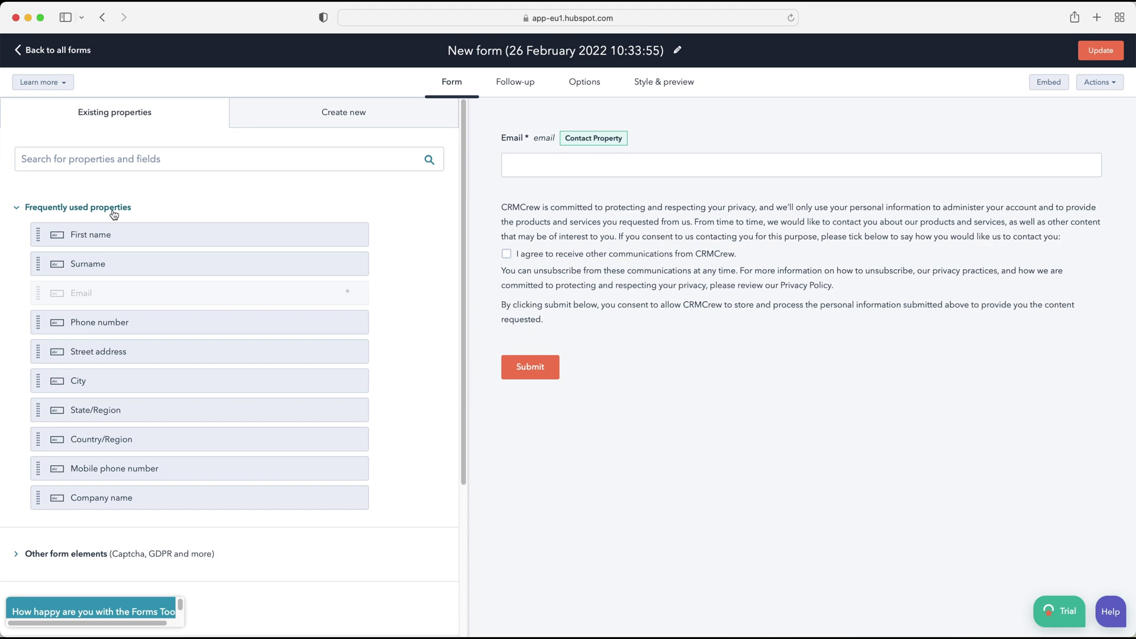
left_click_drag(76, 233, 552, 122)
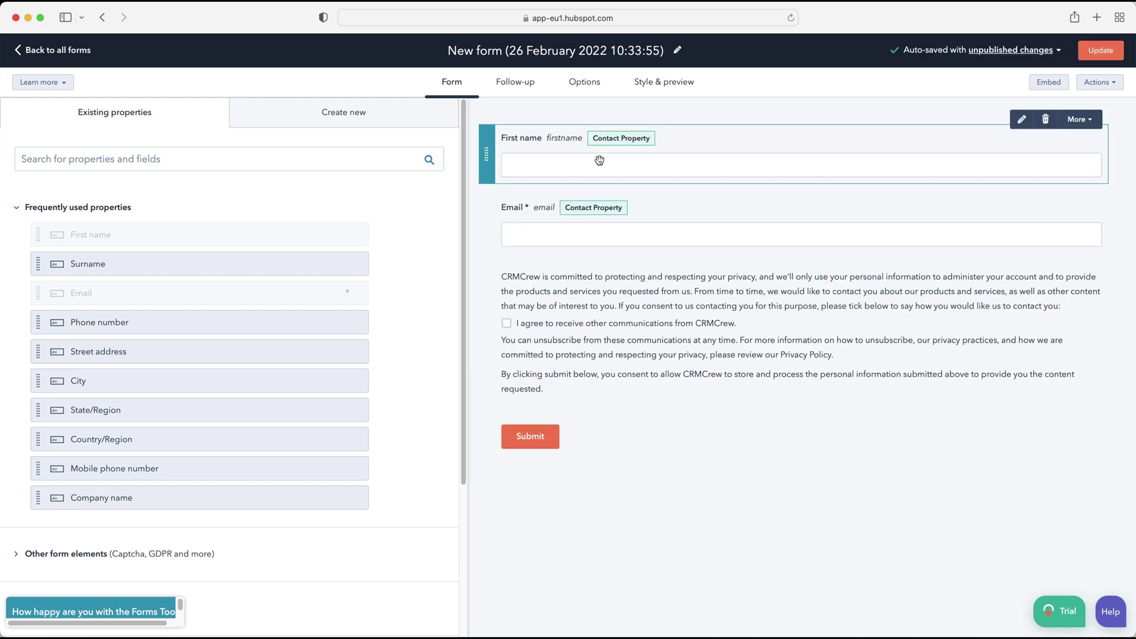
left_click(1089, 121)
left_click(1050, 148)
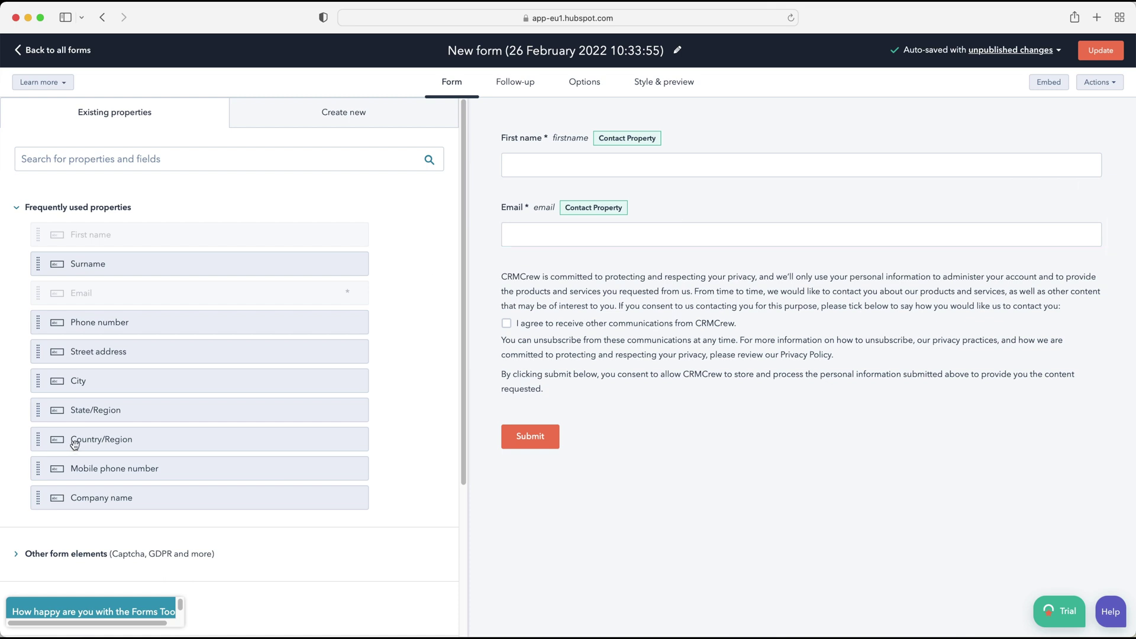
- Add the Company name property below the Email field and examine its basic settings, including the label
left_click_drag(90, 498, 618, 255)
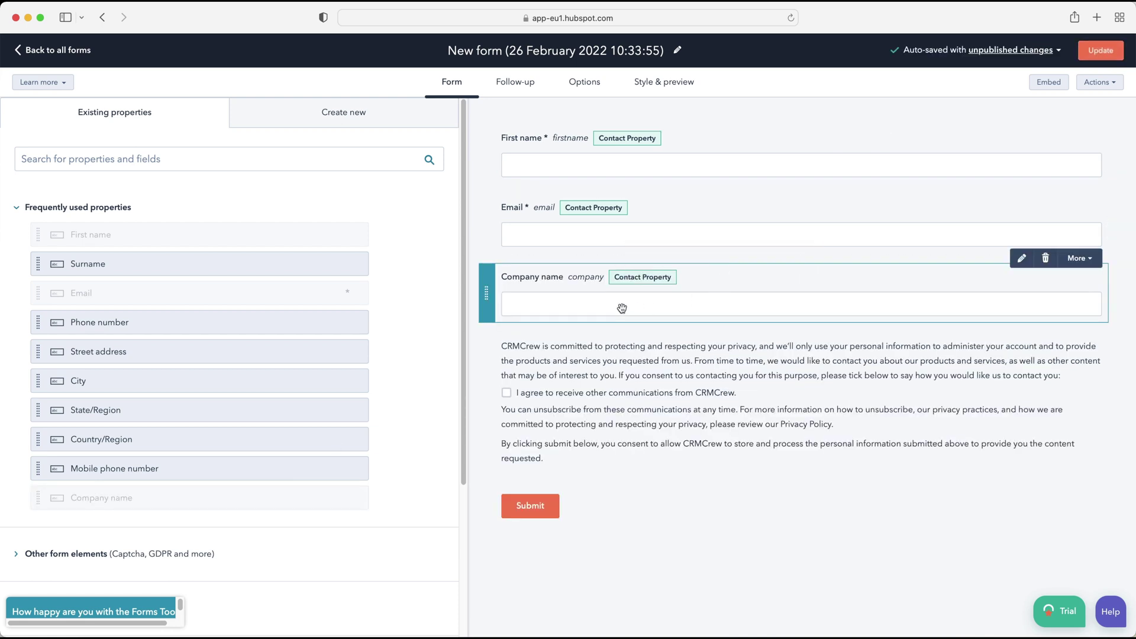
left_click(1022, 258)
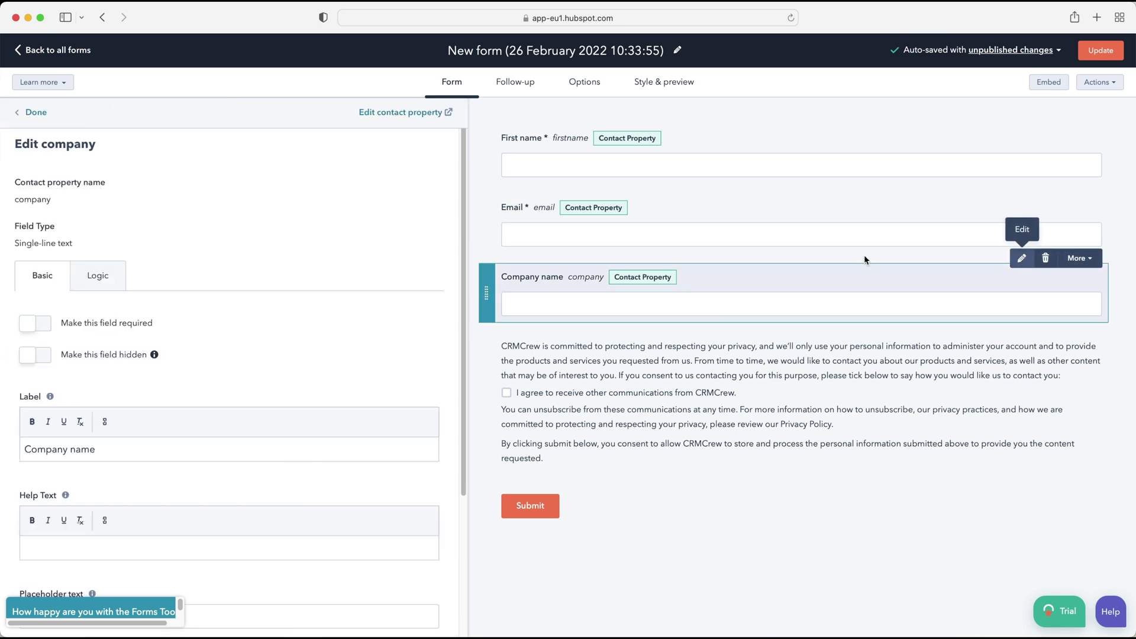
scroll(103, 352, "down", 2)
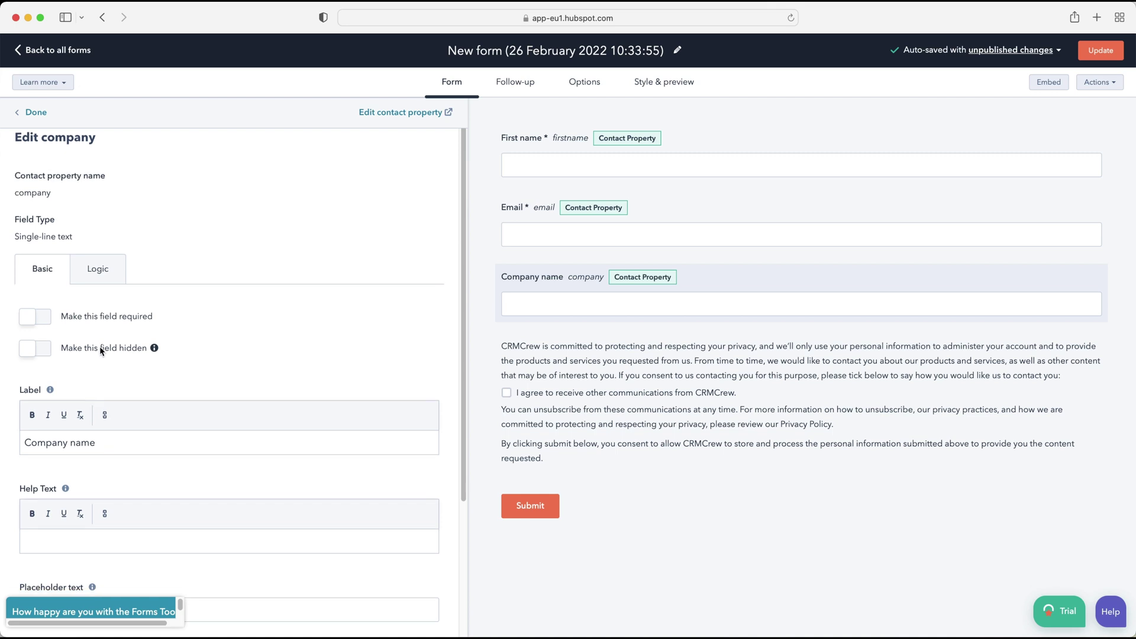
scroll(203, 349, "down", 2)
left_click(146, 357)
key("shift+super+Left")
key("shift+Right")
scroll(179, 368, "down", 4)
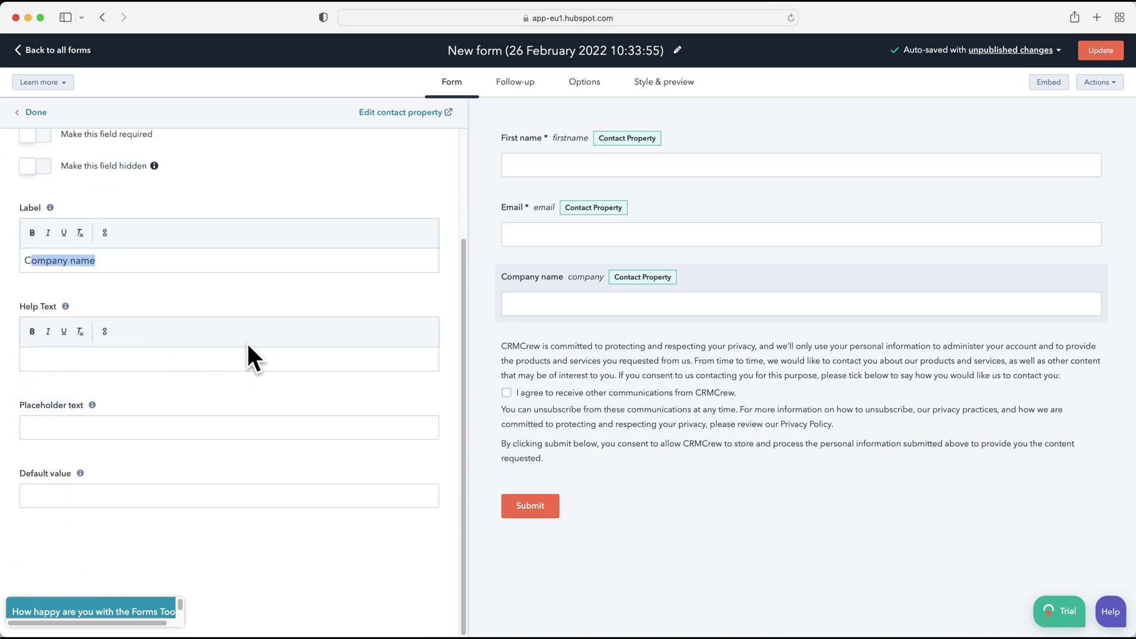
- Check the Company name field's placeholder and default value options, and delete the field from the form
left_click(163, 425)
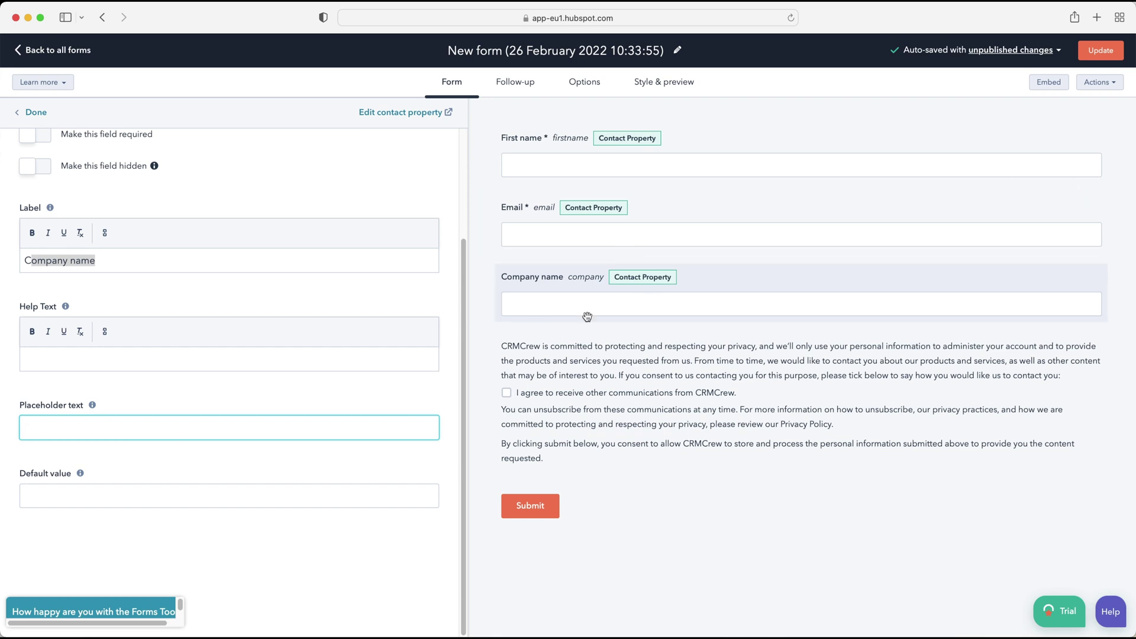
left_click(181, 490)
scroll(137, 499, "up", 5)
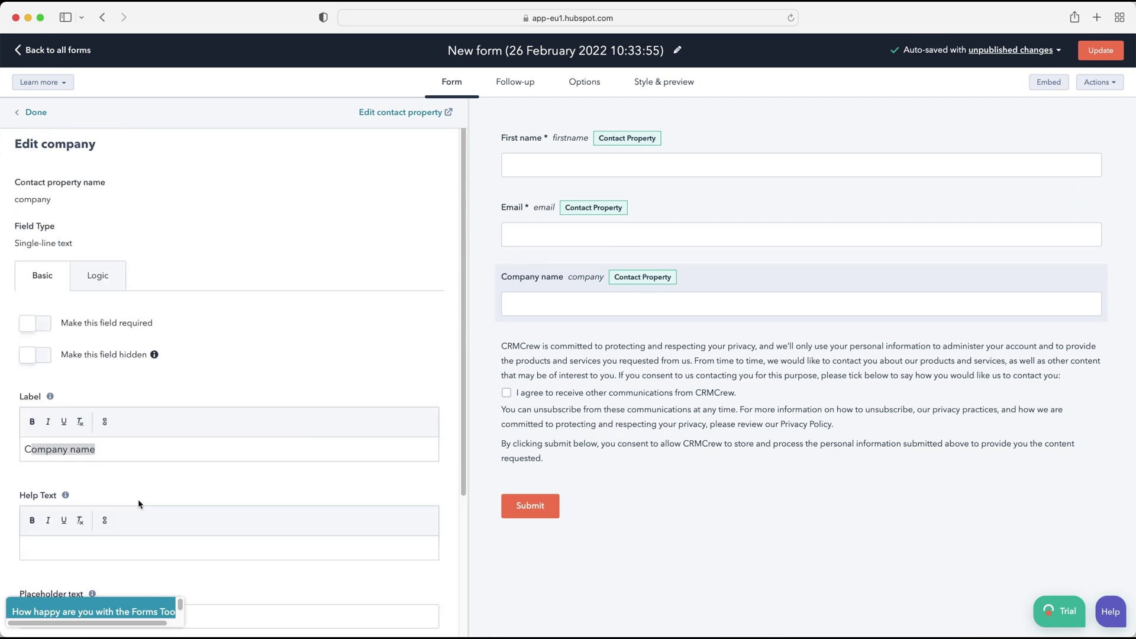
left_click(32, 112)
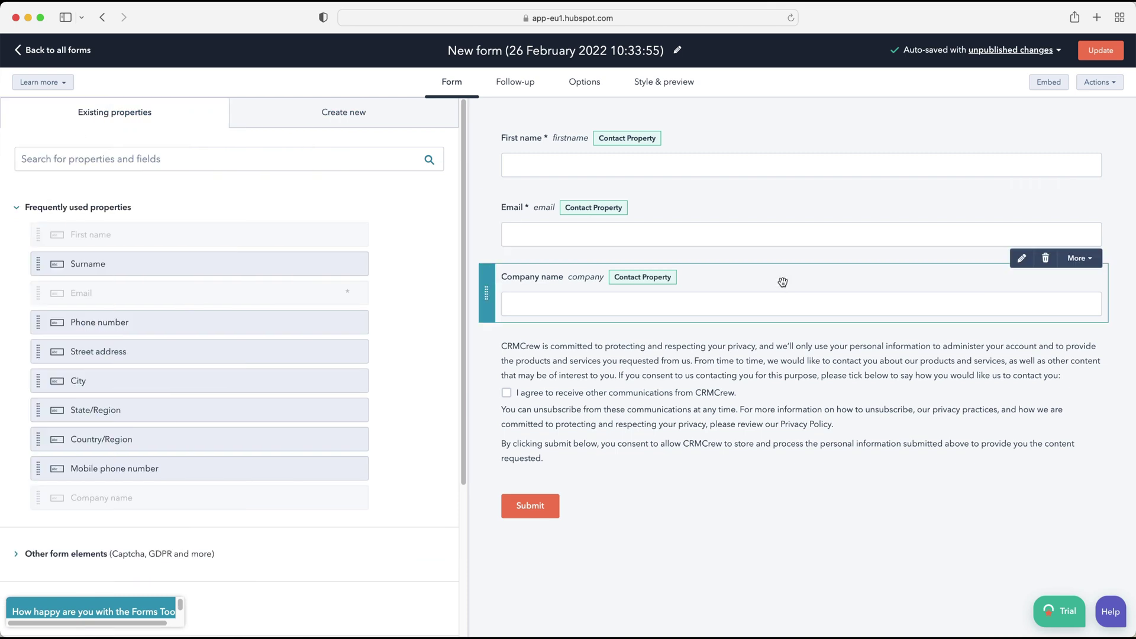
left_click(1046, 258)
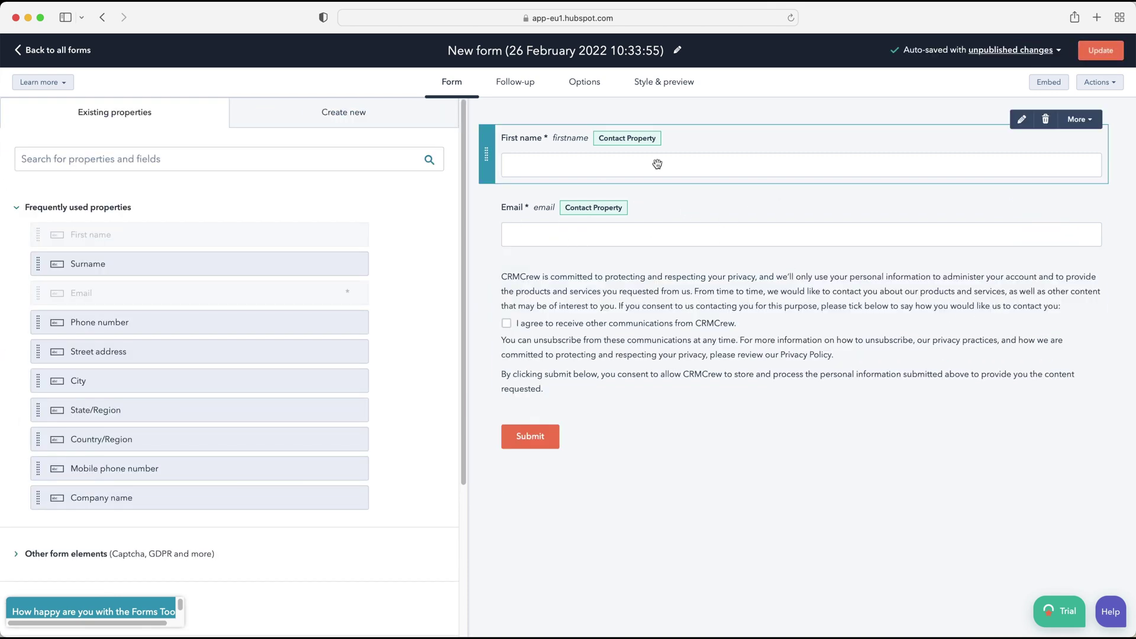
- Try out CAPTCHA spam prevention among the other form elements and switch it off again
scroll(262, 437, "down", 5)
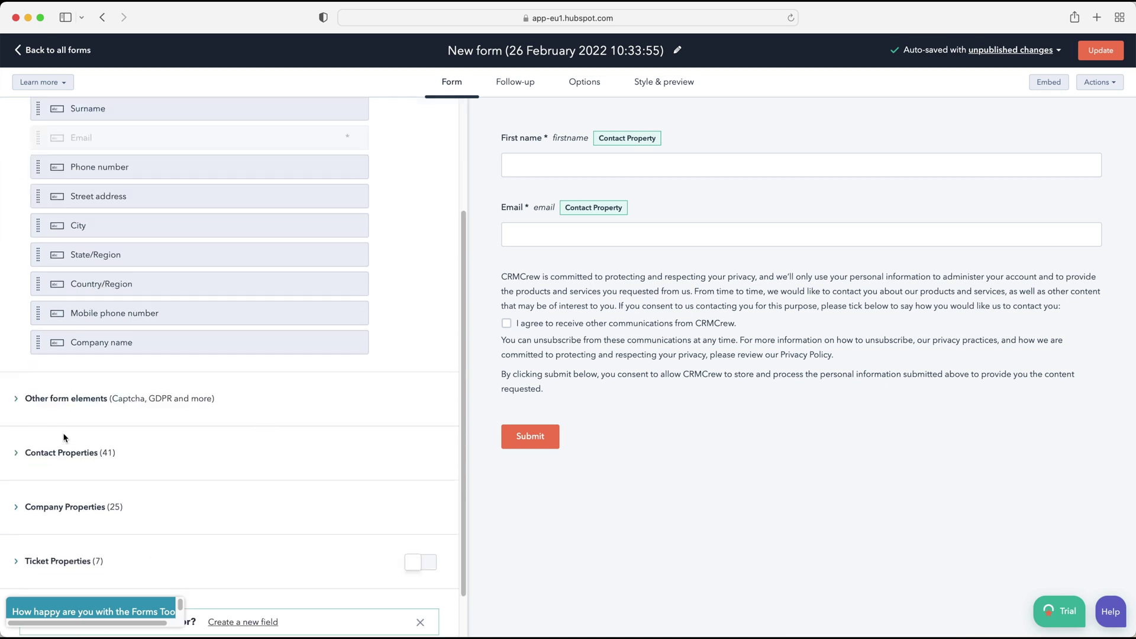
scroll(86, 411, "down", 1)
left_click(71, 379)
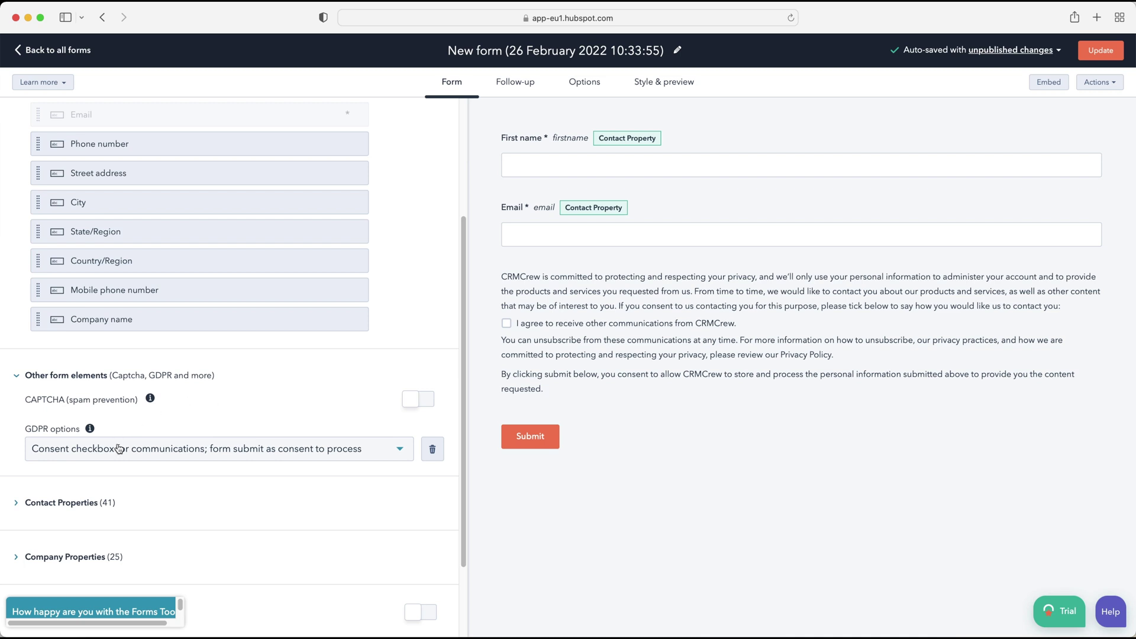
mouse_move(614, 367)
left_click(410, 400)
mouse_move(639, 440)
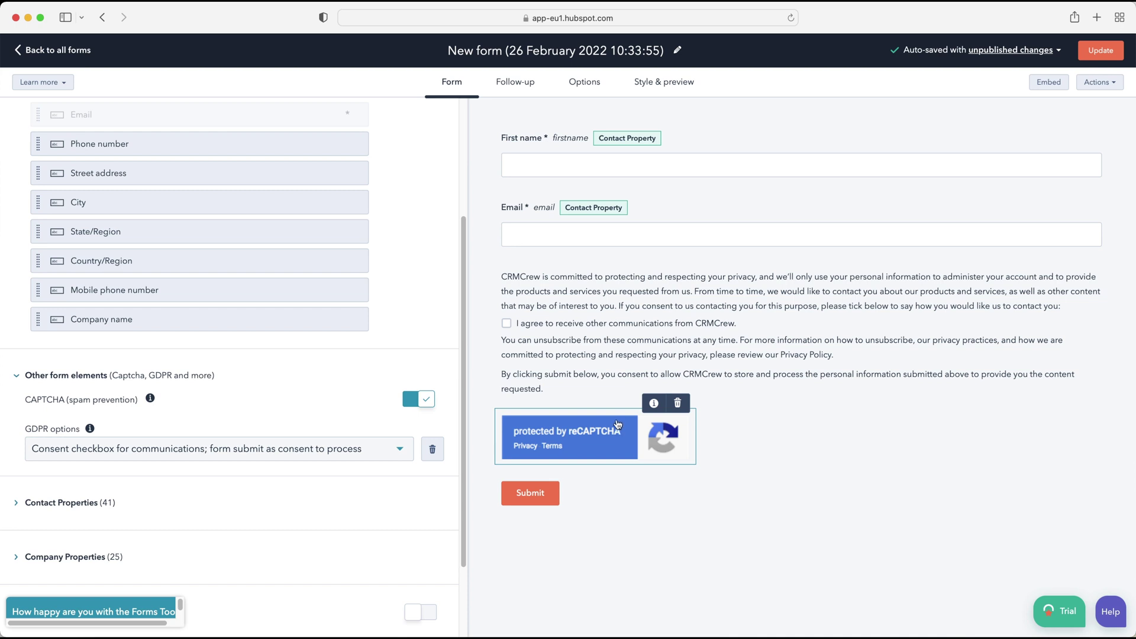
left_click(419, 398)
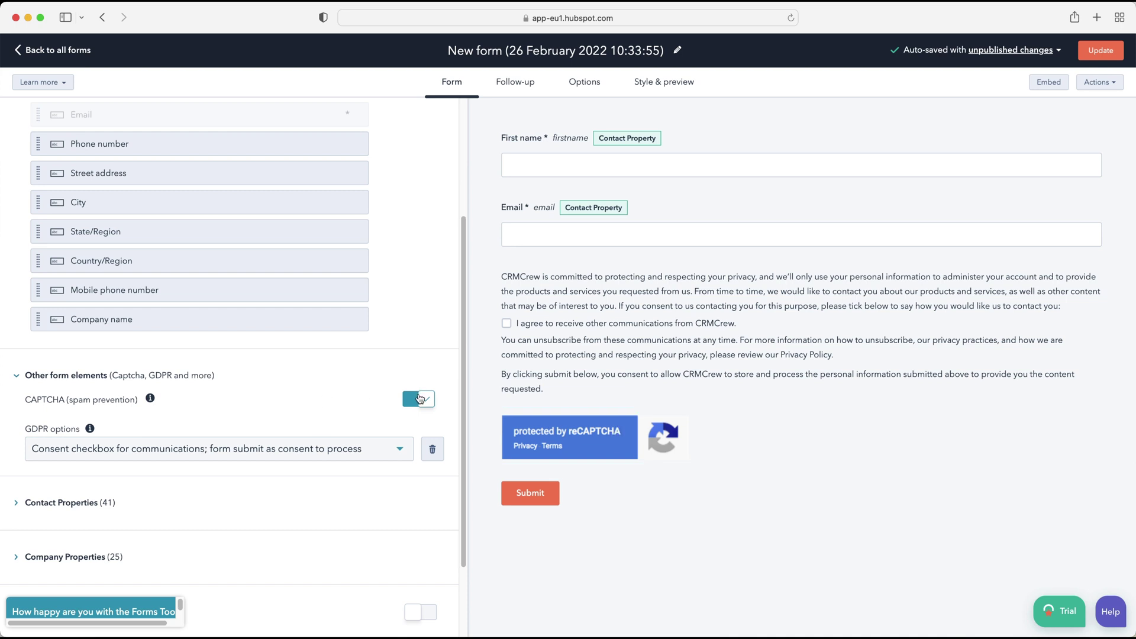
- Look through the contact properties available for the form and collapse their list again
scroll(243, 435, "down", 3)
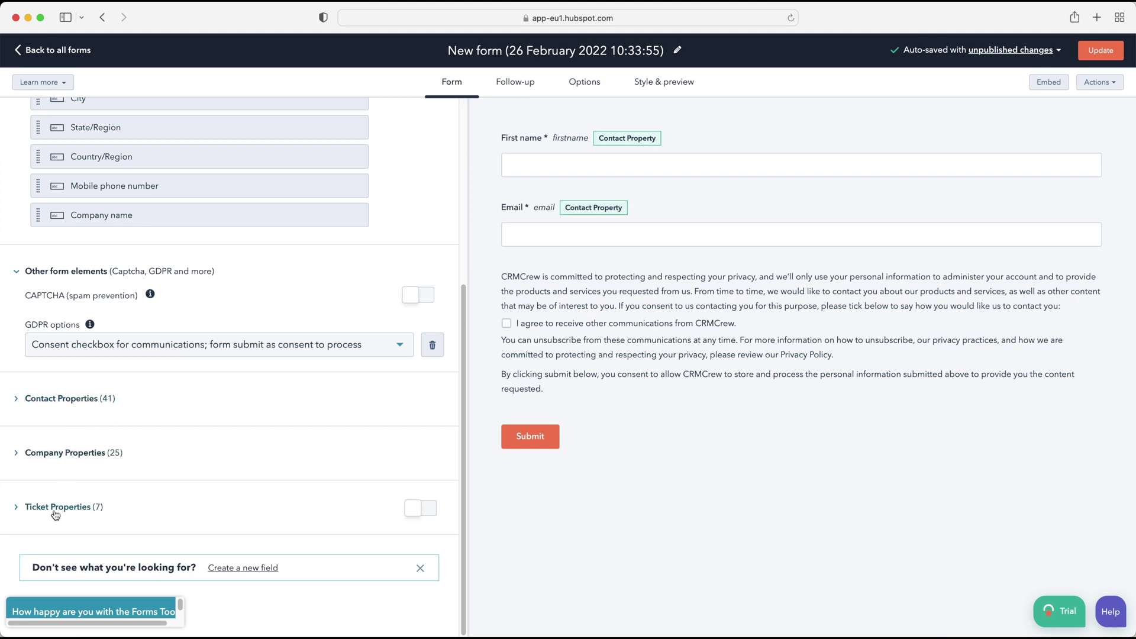
left_click(60, 399)
scroll(161, 447, "down", 8)
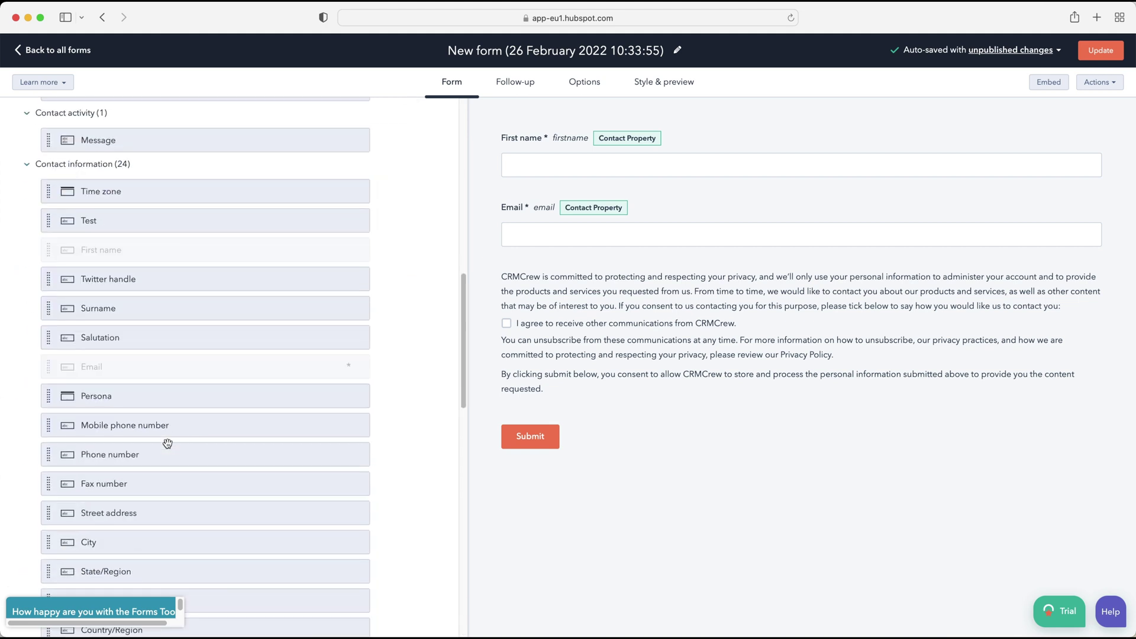
scroll(165, 444, "up", 6)
left_click(57, 310)
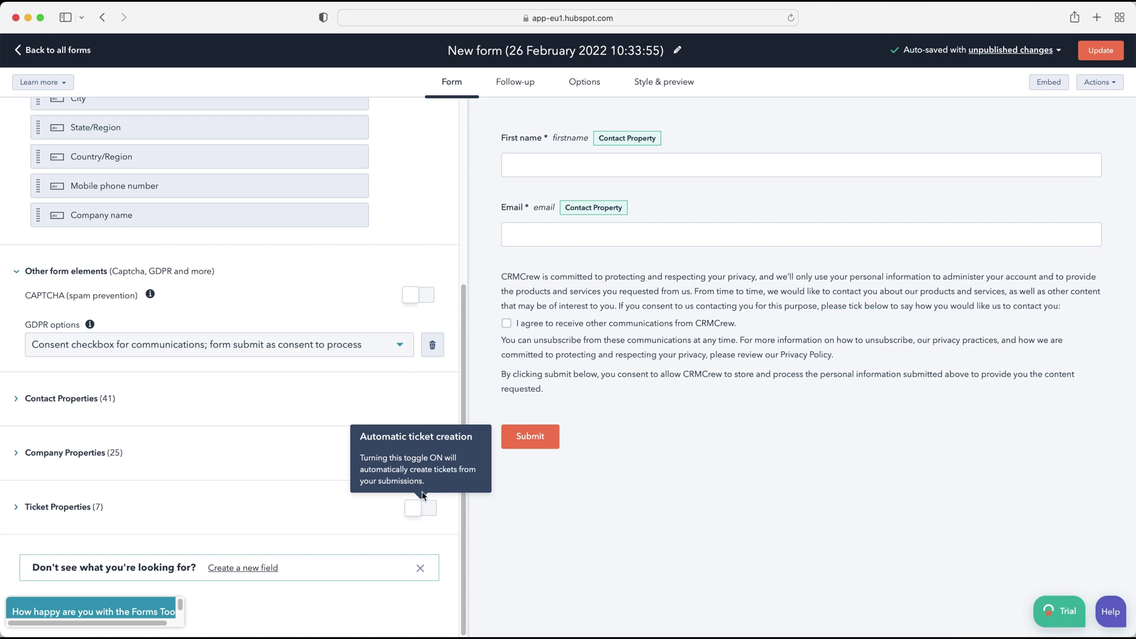
- Try out automatic ticket creation through the ticket properties, inspect the added ticket fields, and switch it off again
scroll(152, 402, "up", 5)
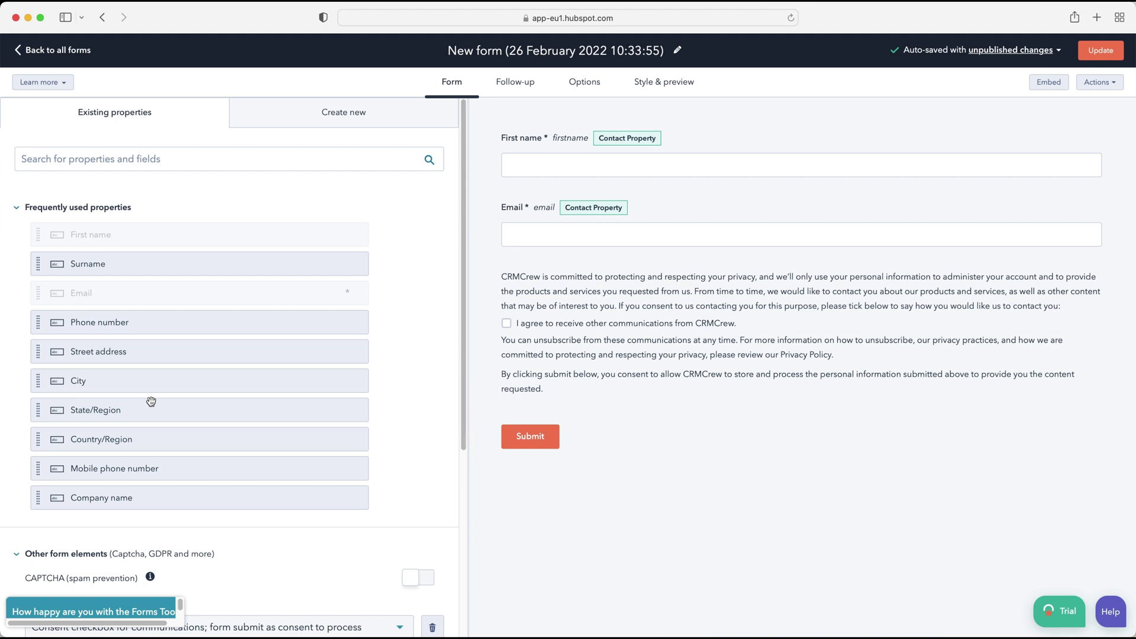
scroll(174, 431, "down", 5)
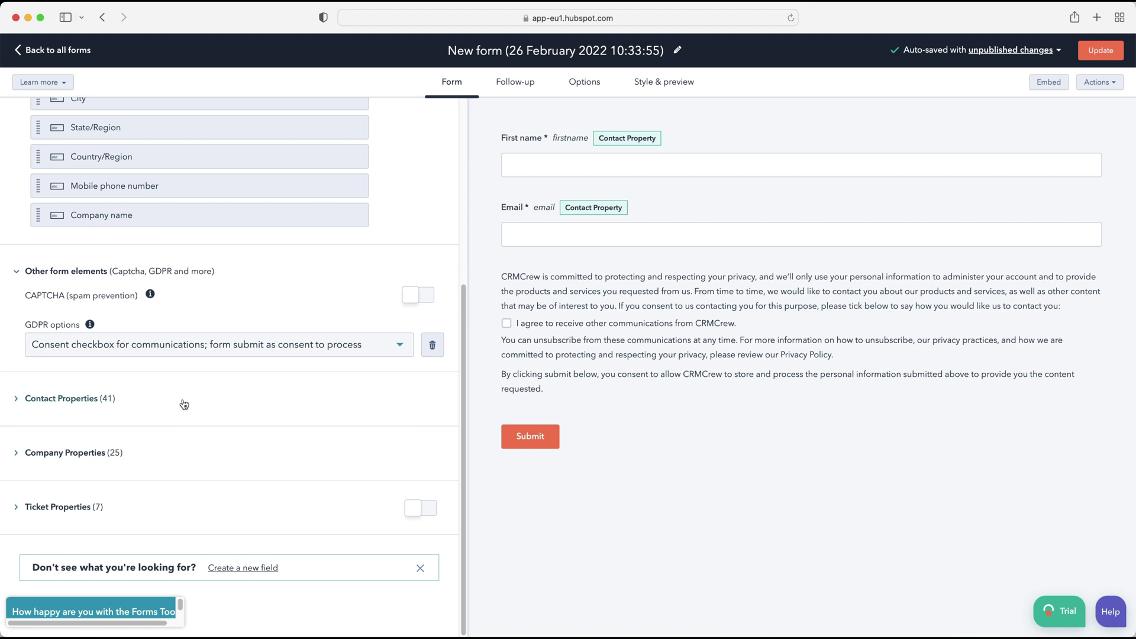
left_click(427, 507)
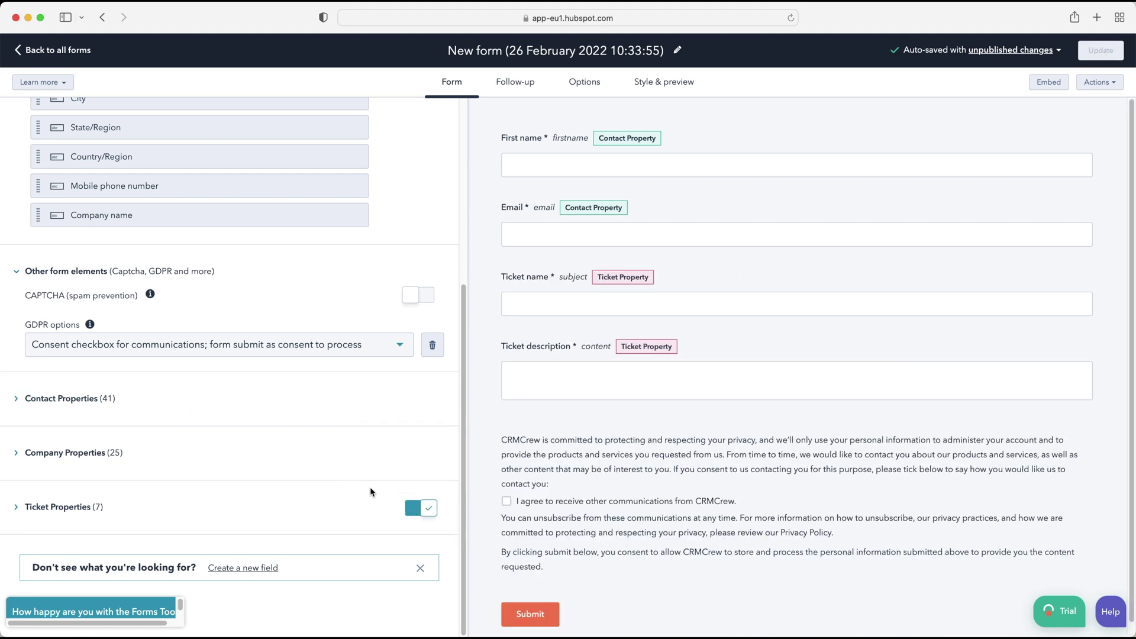
mouse_move(577, 302)
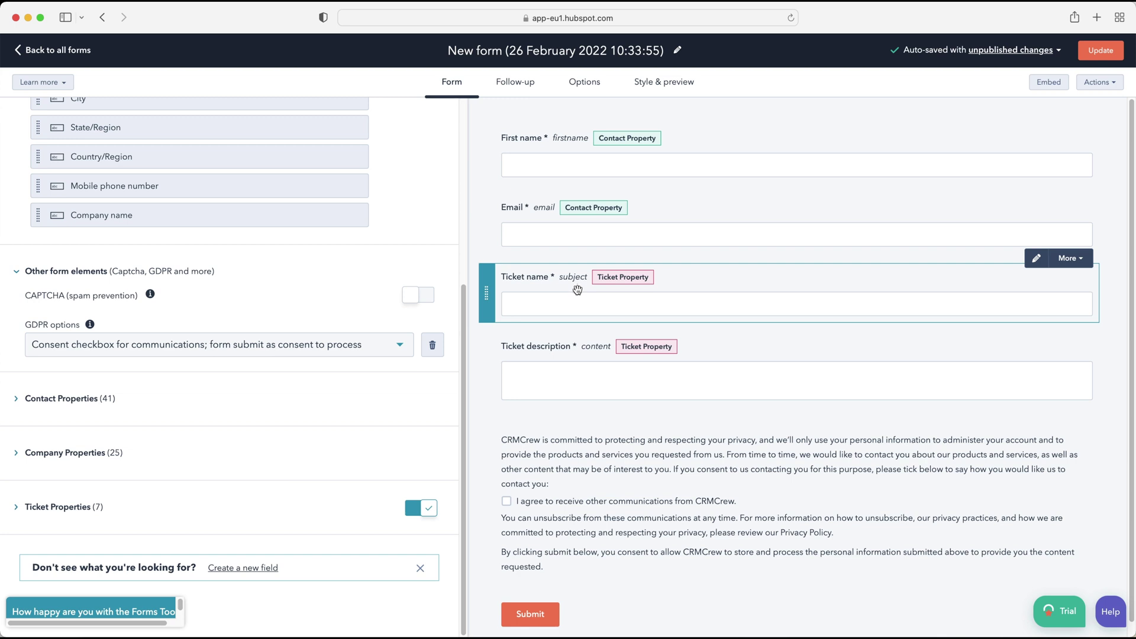
mouse_move(601, 378)
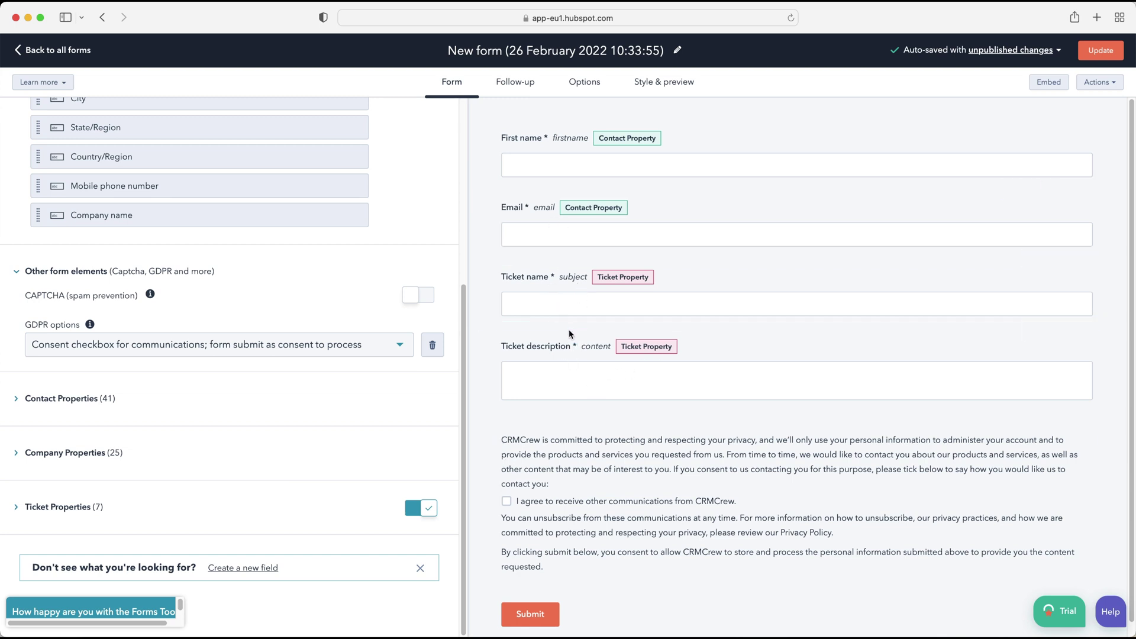
mouse_move(562, 336)
left_click(432, 505)
left_click(507, 239)
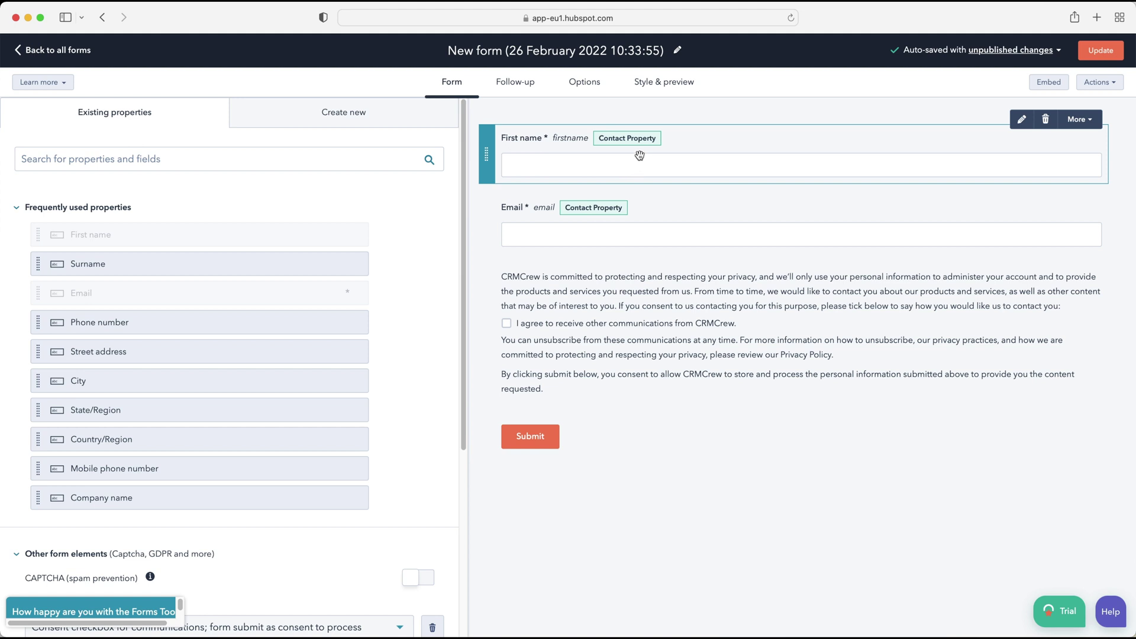
- Try out adding a number field as a new property, check its object type and group options, and discard it
left_click(343, 124)
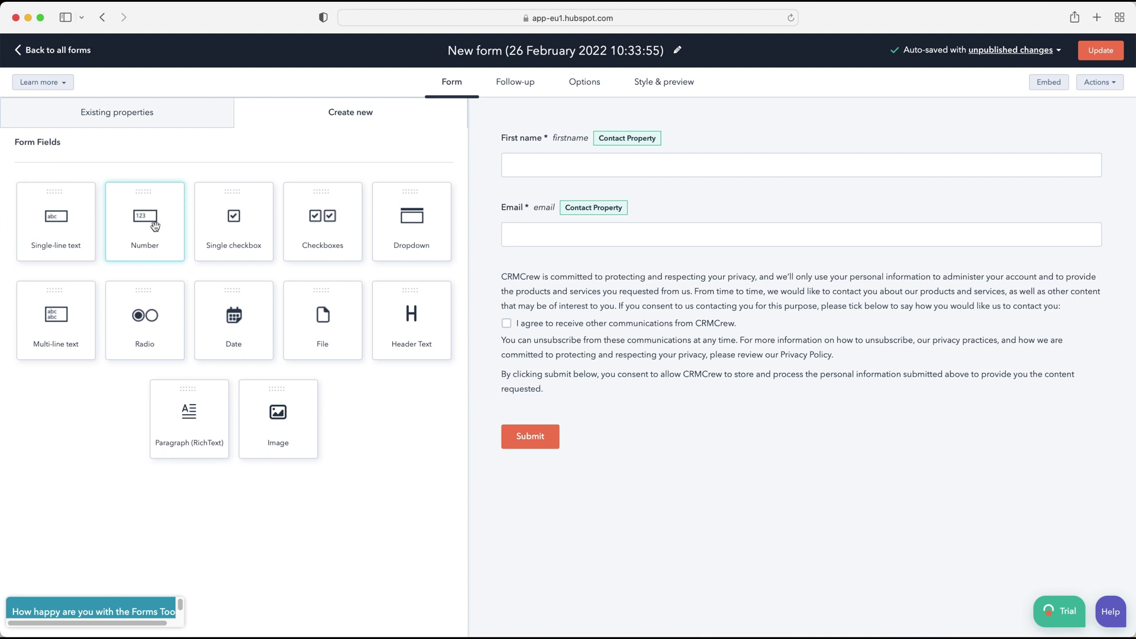
left_click_drag(155, 226, 522, 268)
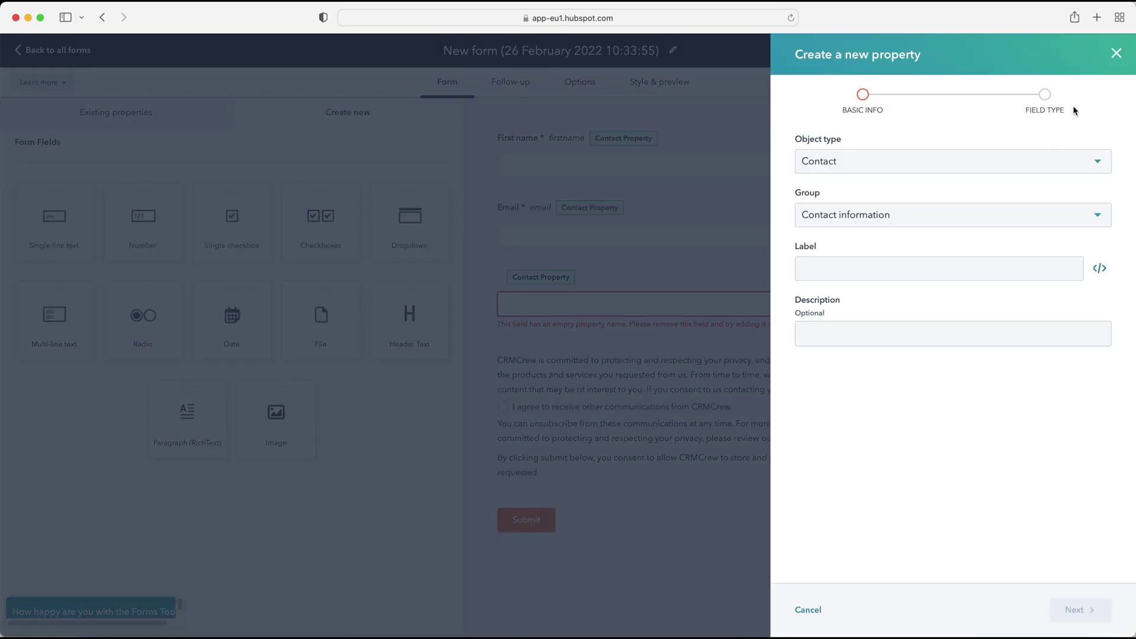
left_click(880, 167)
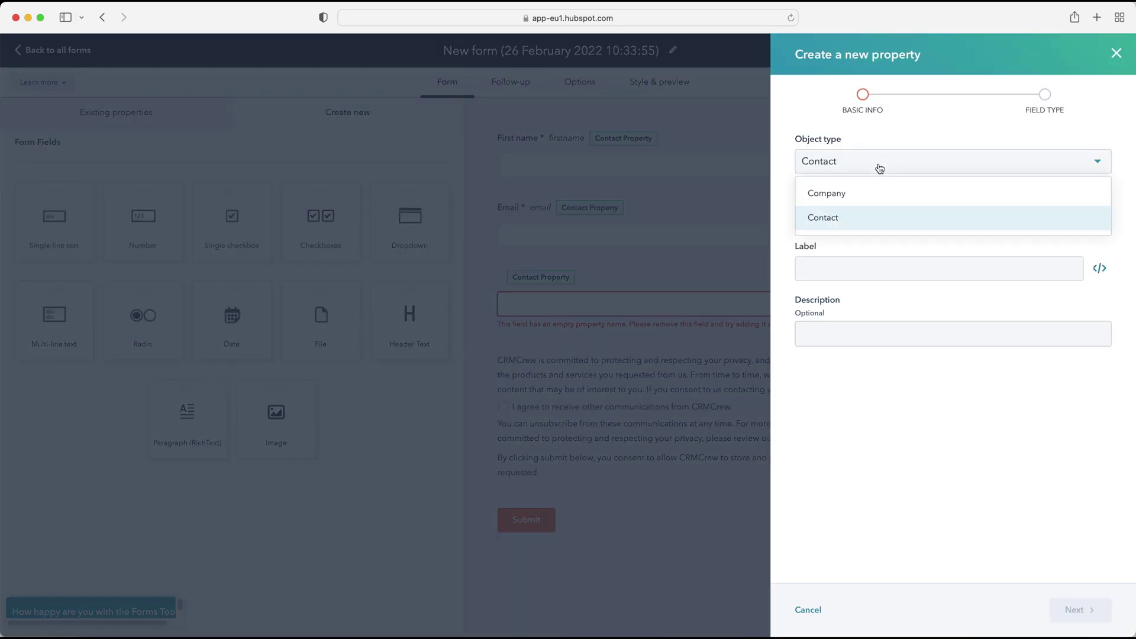
left_click(903, 144)
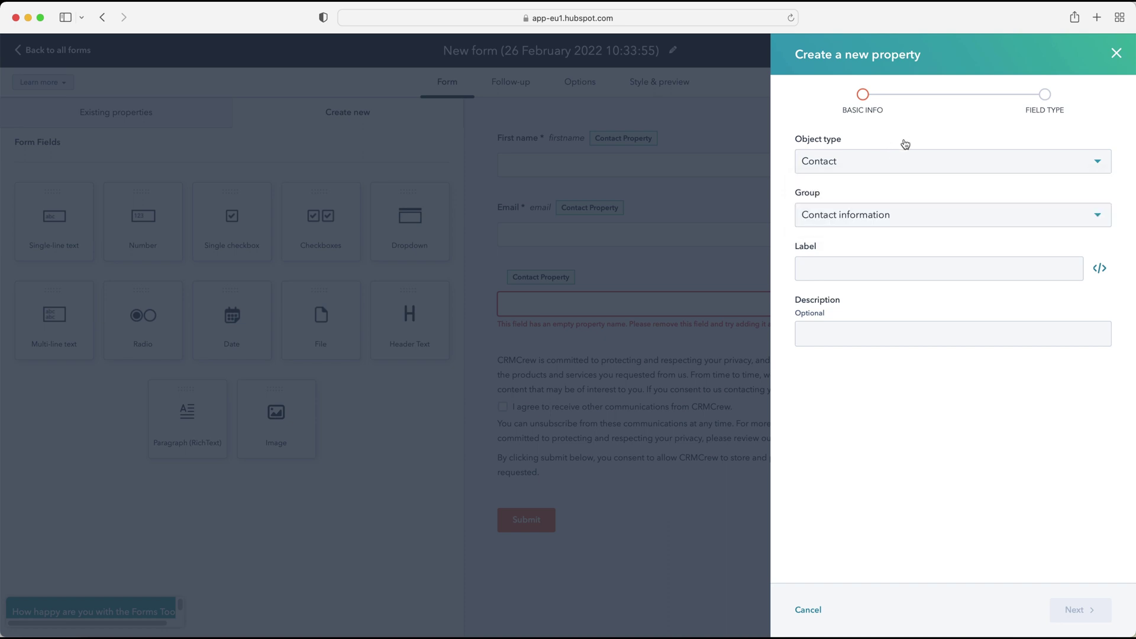
left_click(874, 223)
left_click(873, 206)
left_click(859, 271)
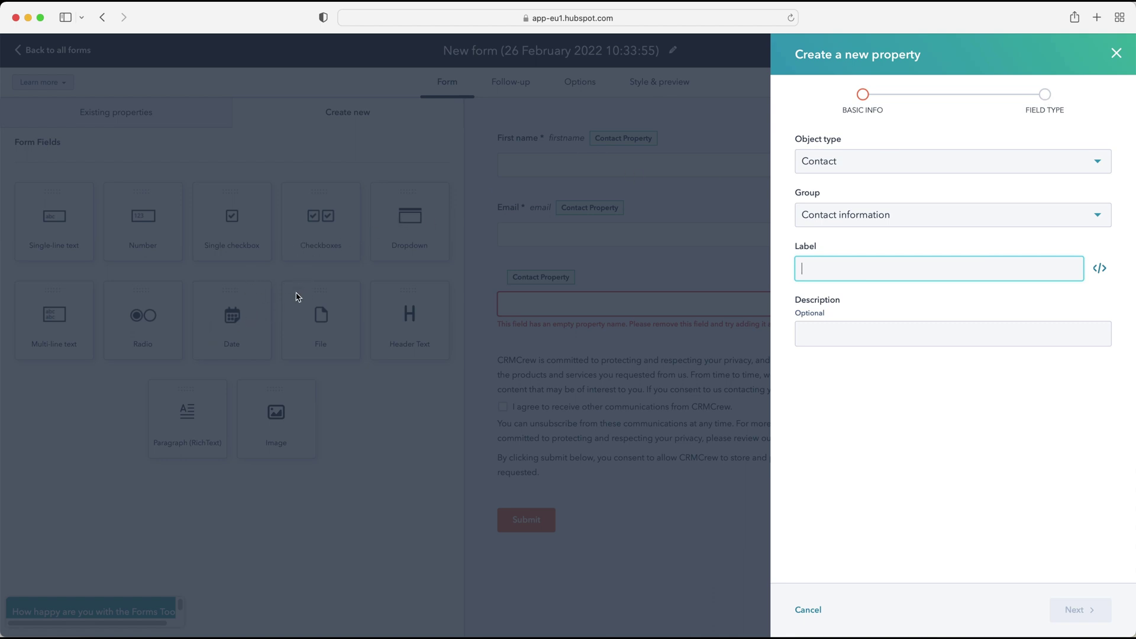
left_click(1116, 55)
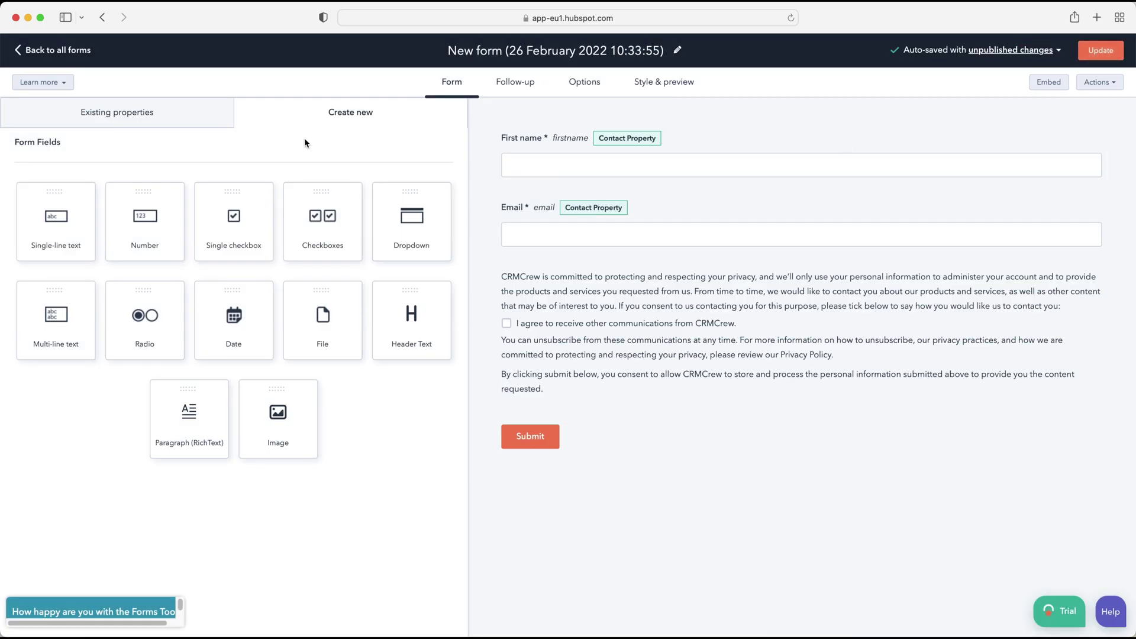
left_click(208, 121)
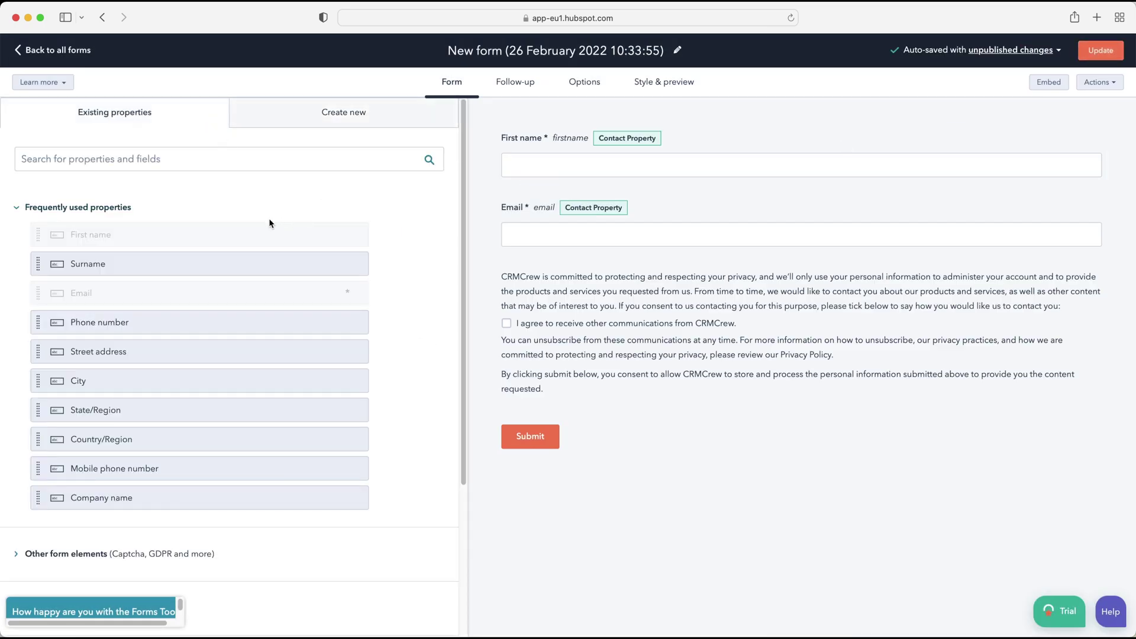
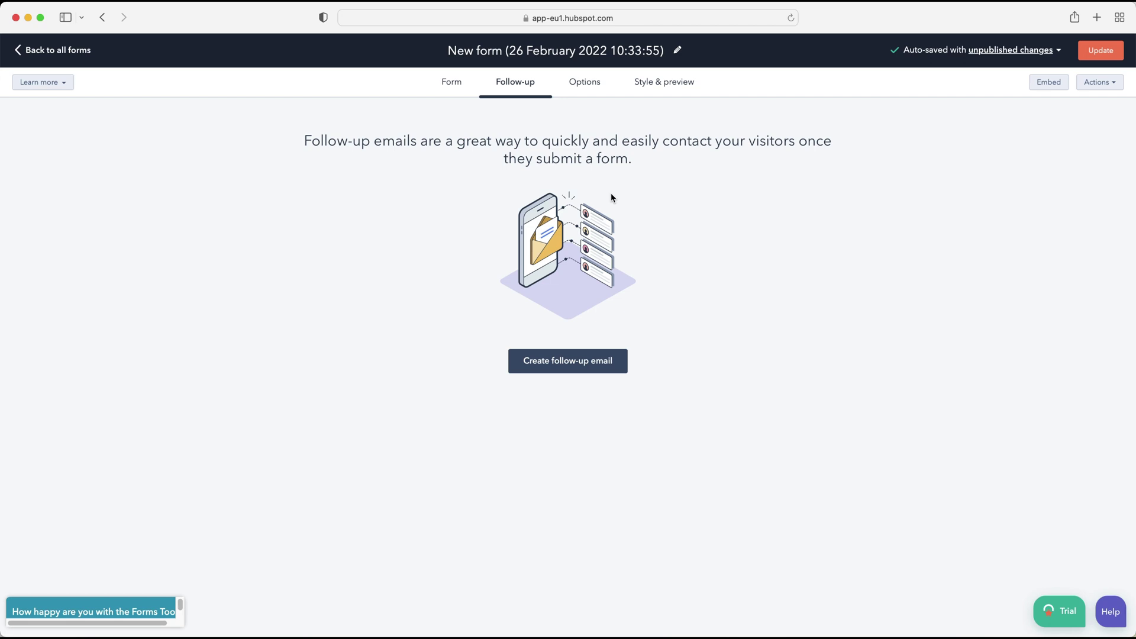
- Start creating a follow-up email for the form and check its subscription type and sender user options
left_click(566, 359)
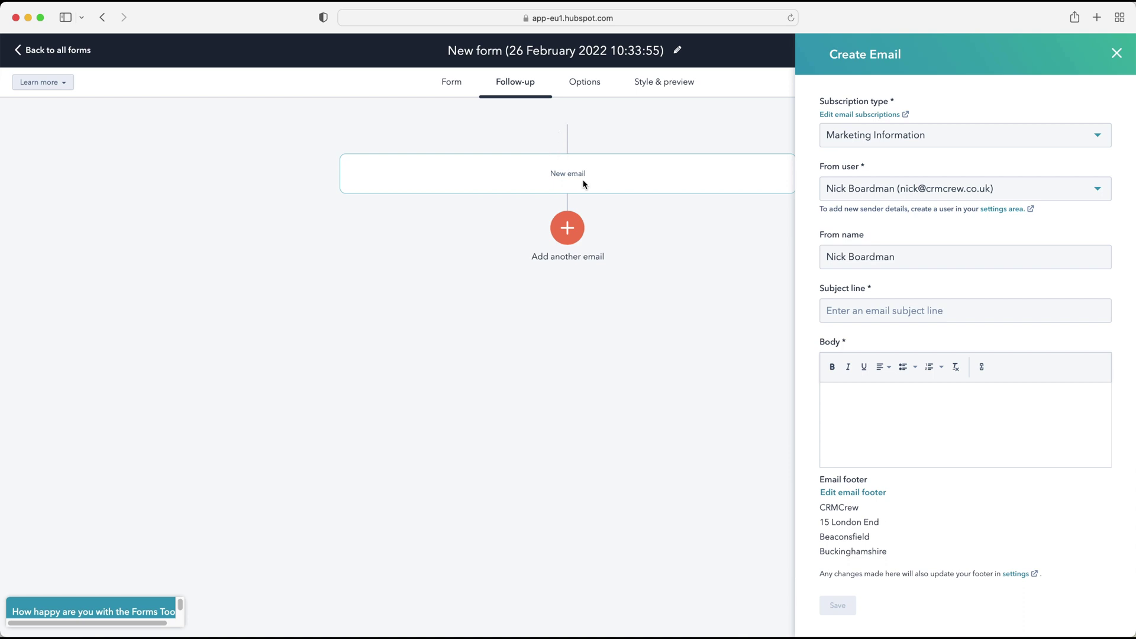
left_click(947, 138)
left_click(995, 104)
left_click(937, 196)
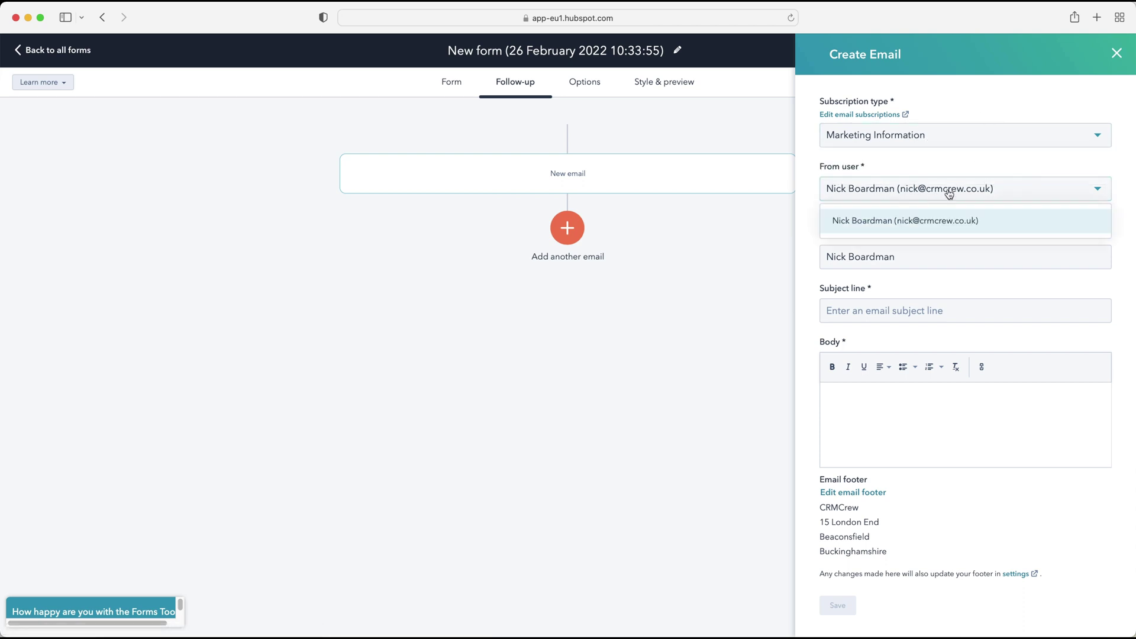
left_click(953, 166)
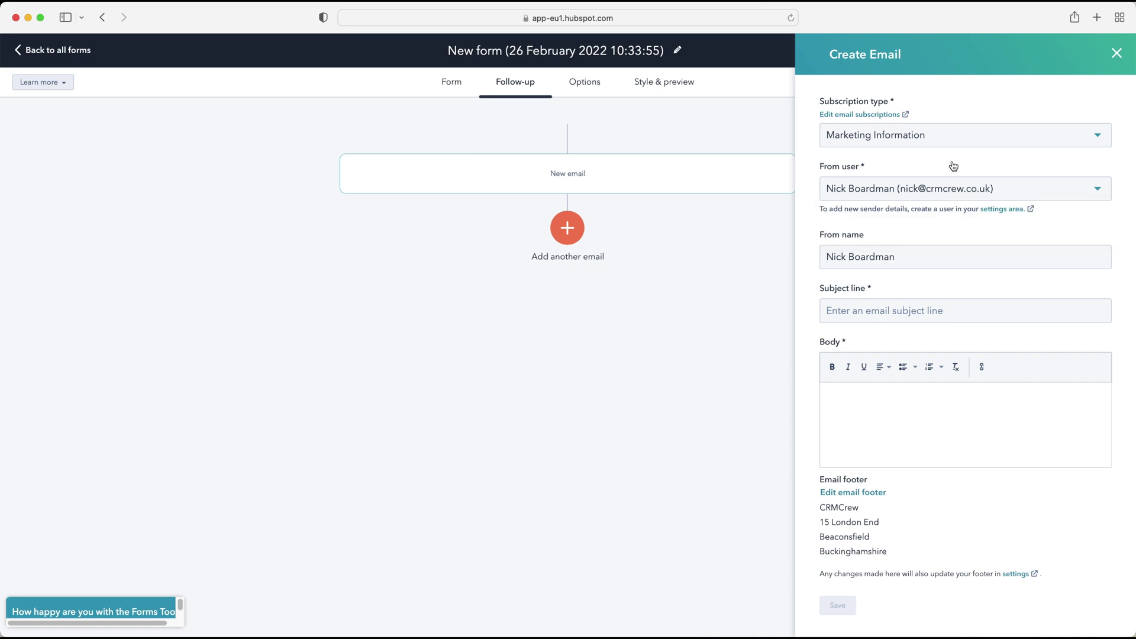
- Try out the company name as the follow-up email's From name and restore the original sender's name
left_click(921, 256)
left_click_drag(920, 256, 803, 254)
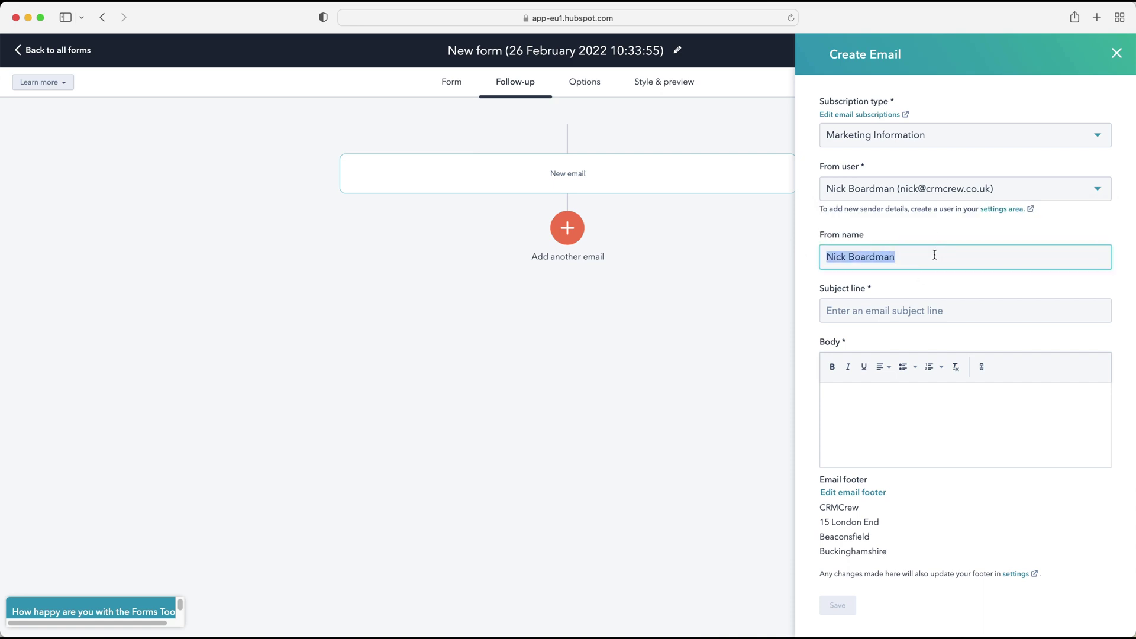
type("CRMCreww")
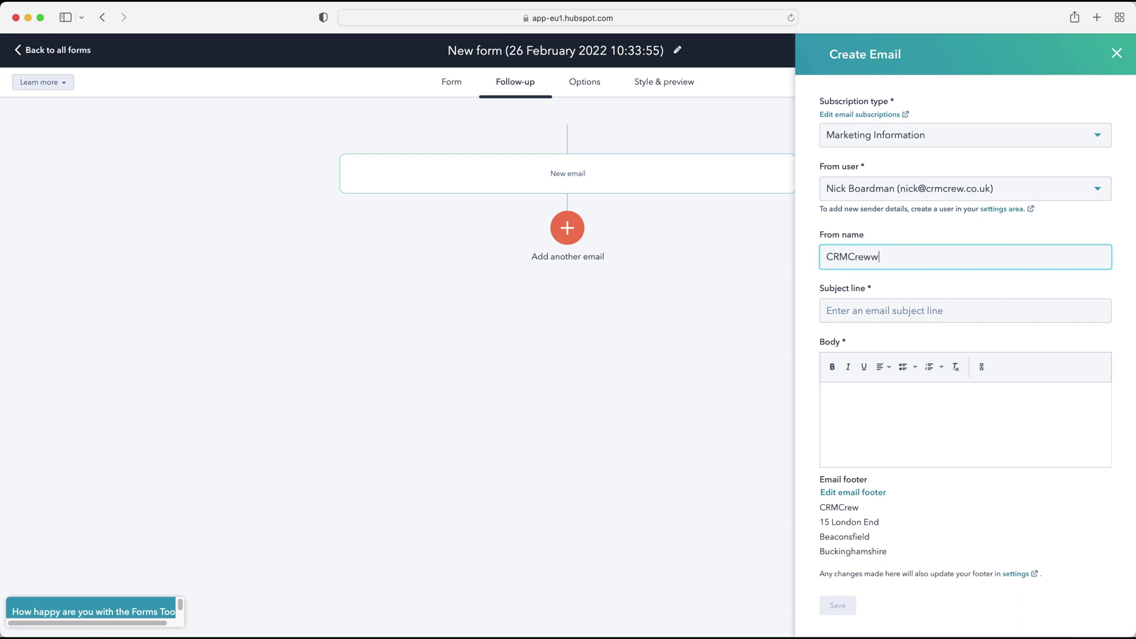
key("BackSpace")
key("BackSpace")
key("BackSpace")
key("BackSpace")
key("BackSpace")
key("BackSpace")
key("BackSpace")
key("BackSpace")
type("Nick JB")
key("BackSpace")
key("BackSpace")
type("Boardman")
- Set the follow-up email's subject line to "Welcome" and begin its body with the greeting "Hello"
left_click(921, 305)
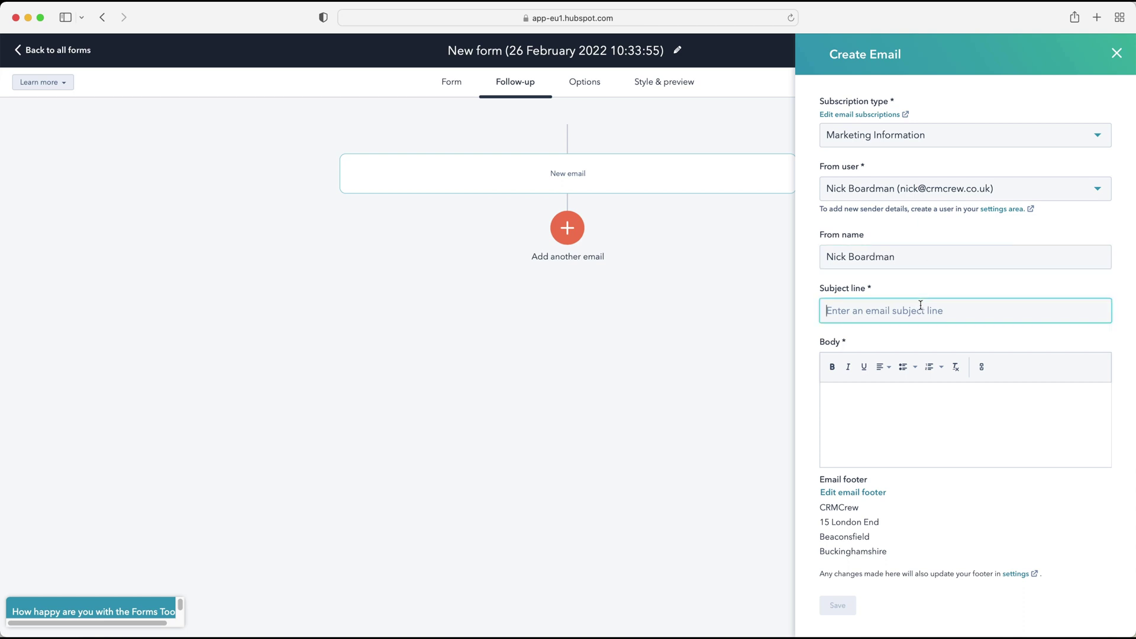
type("Welcome")
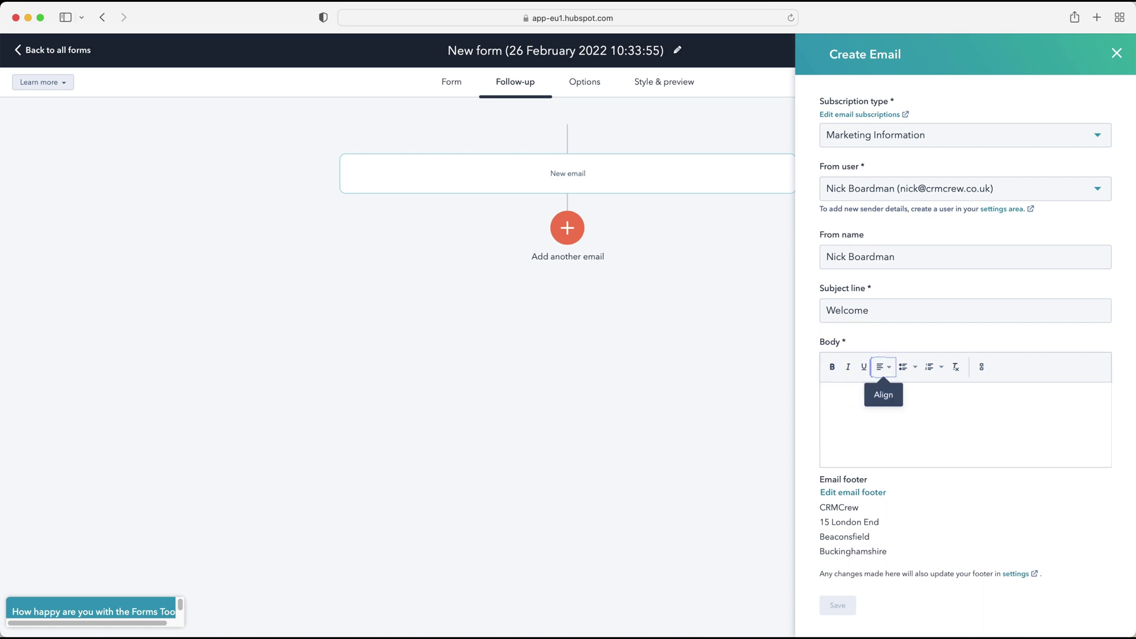
left_click(918, 419)
type("Hello")
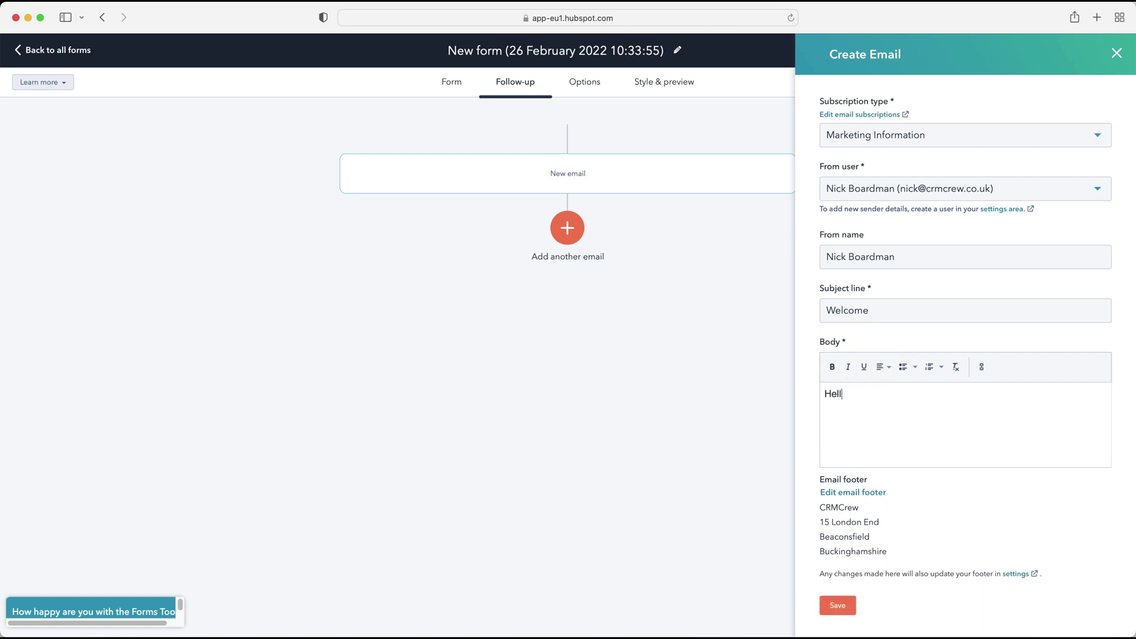
key("Return")
key("Return")
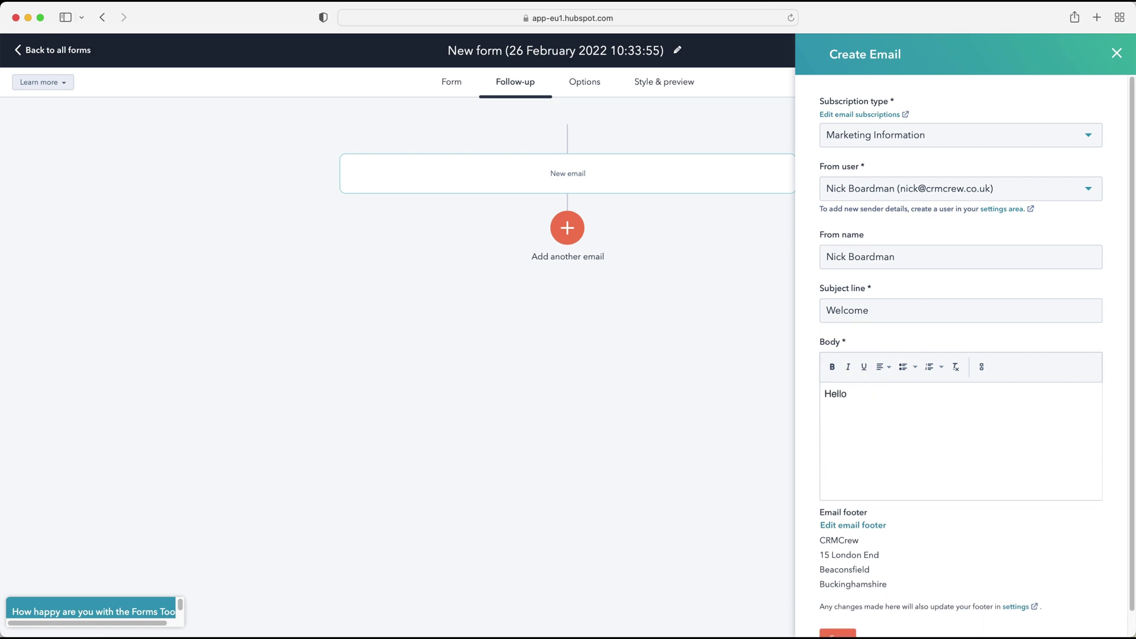
- Write "This is your link to sign up to free course - wwww." below the greeting in the email body
type("This is your link to sign ups")
key("BackSpace")
key("BackSpace")
type("to free ")
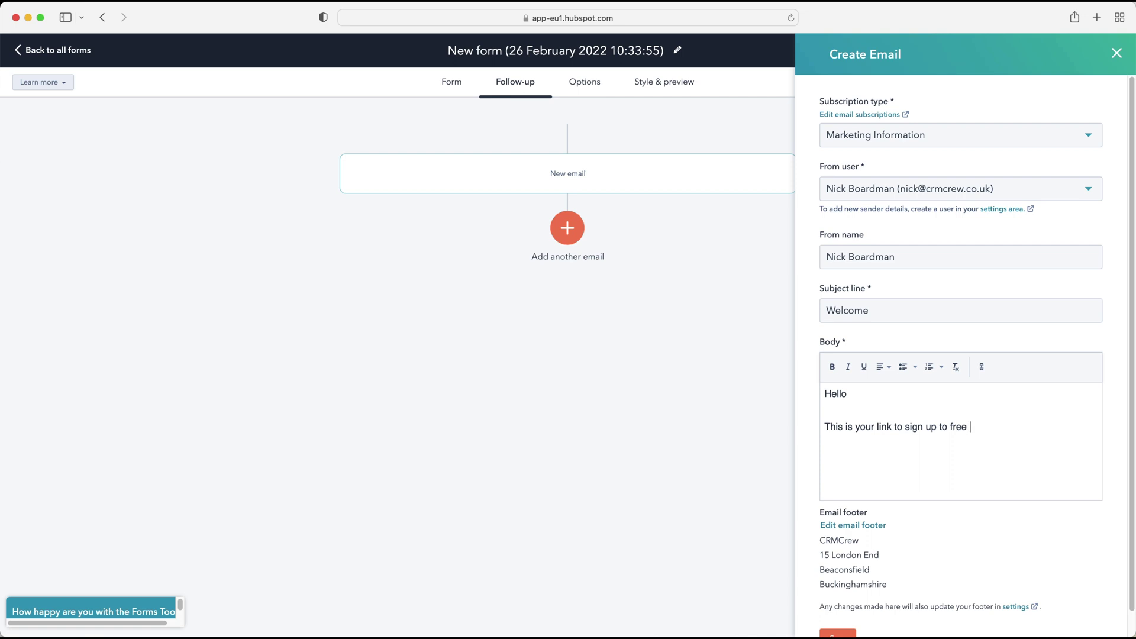
type("course -  wwww")
key("BackSpace")
key("BackSpace")
key("BackSpace")
type("www.")
- Check the address lines in the email footer and save the follow-up email
scroll(899, 552, "down", 1)
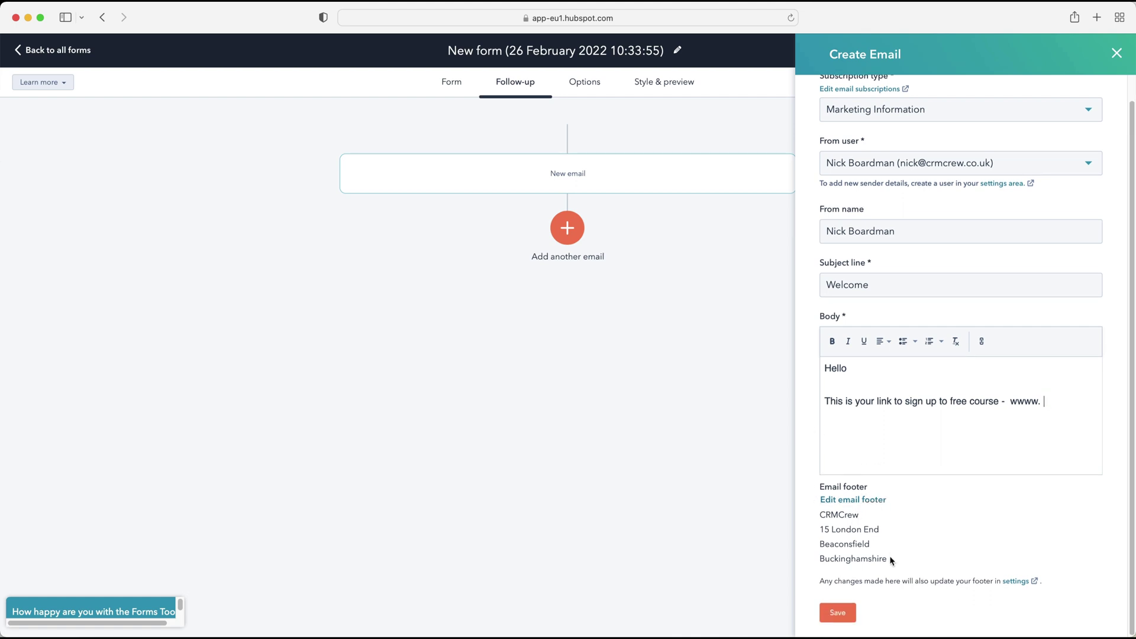
left_click_drag(891, 560, 843, 502)
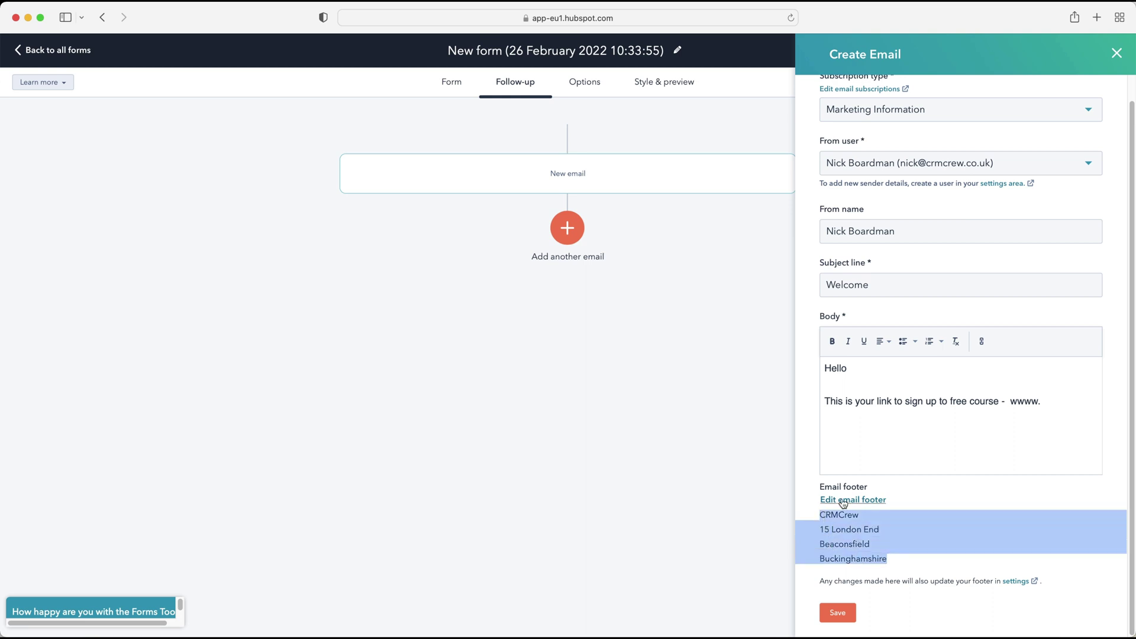
left_click(838, 613)
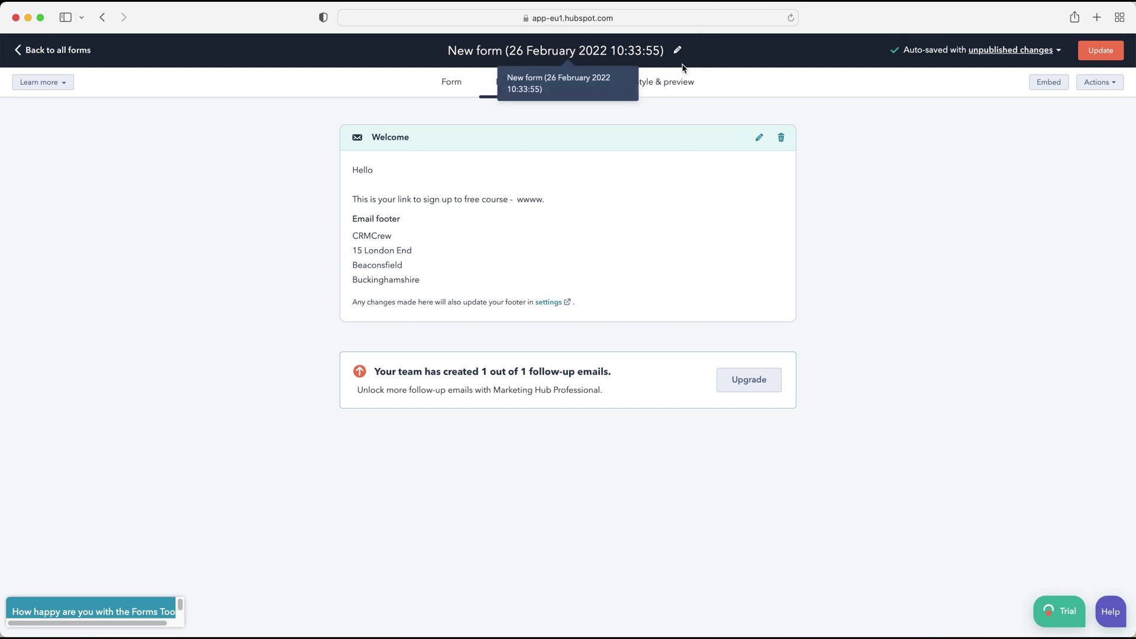
- Review the form's thank you message, try out redirecting visitors to another page, and switch back to displaying the message
left_click(576, 85)
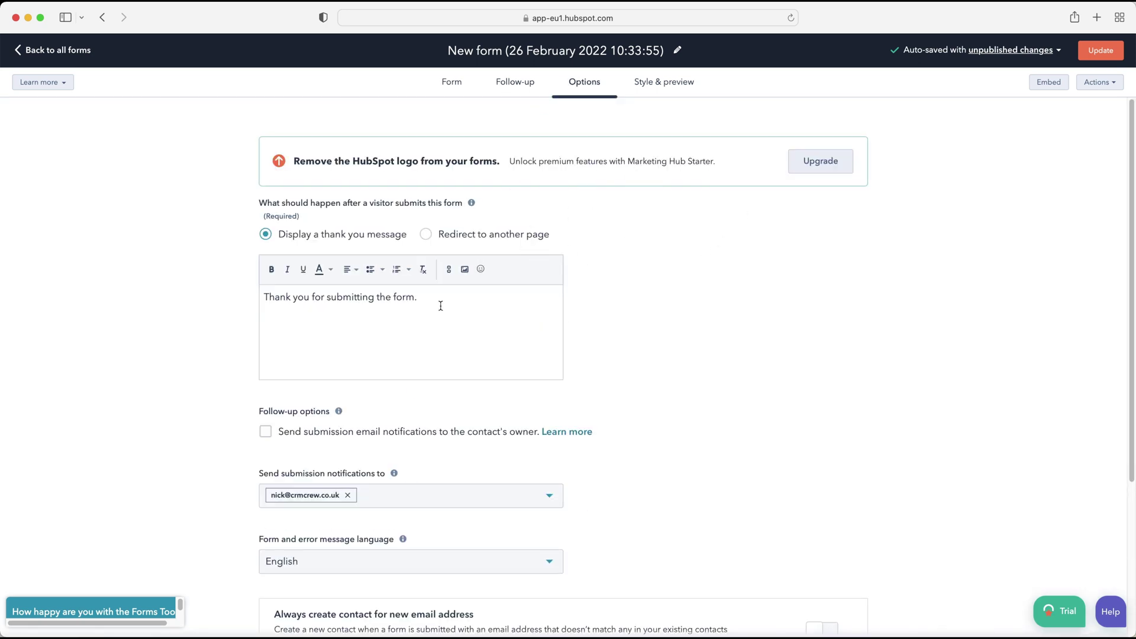
left_click_drag(441, 306, 239, 331)
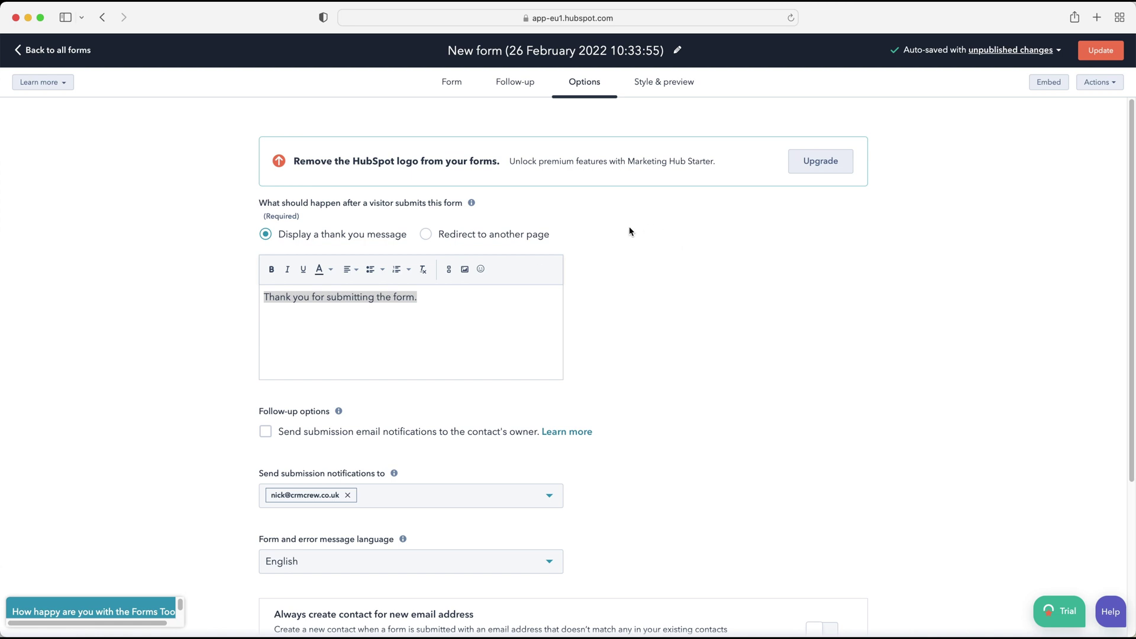
left_click(509, 235)
left_click(381, 240)
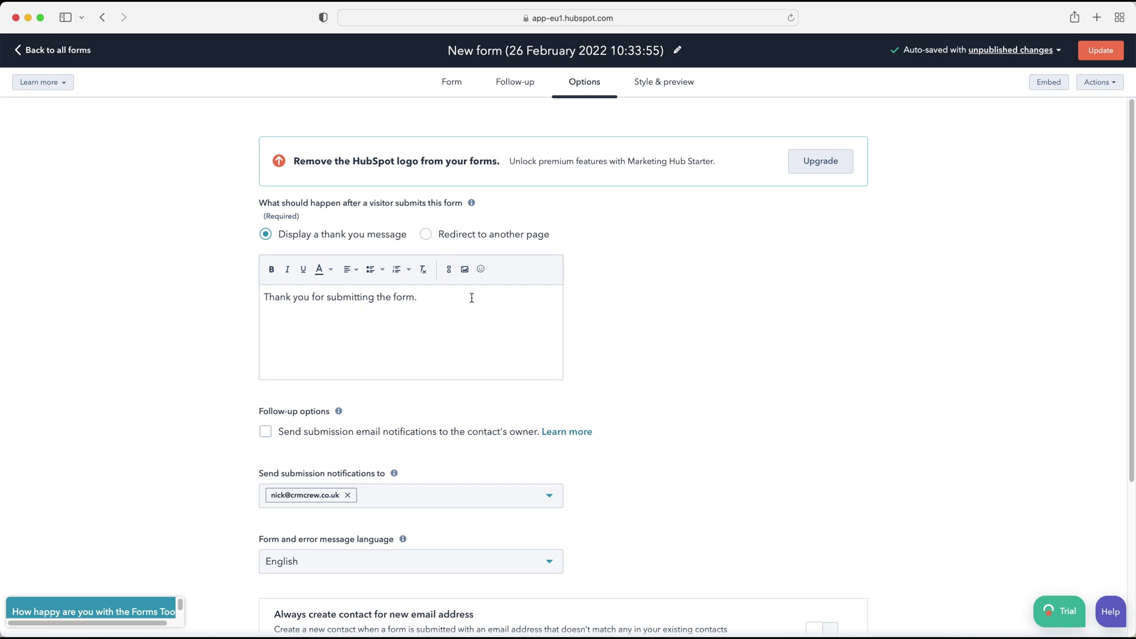
- Examine the submission notification recipients and the remaining form options for language, contact creation, pre-population and tickets
scroll(635, 321, "down", 5)
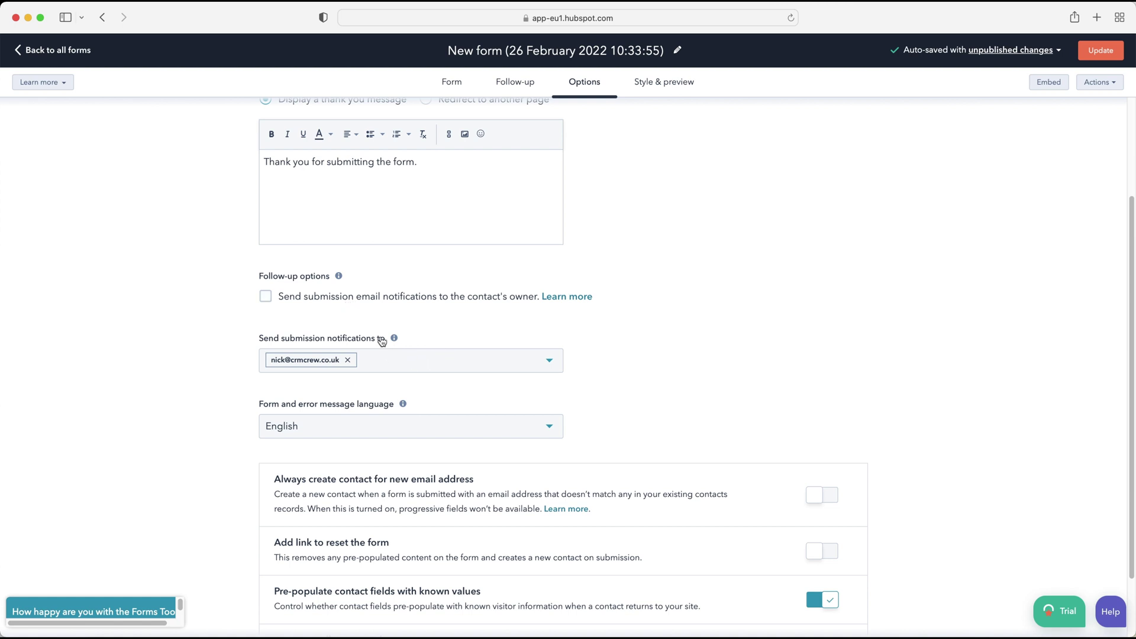
left_click(545, 362)
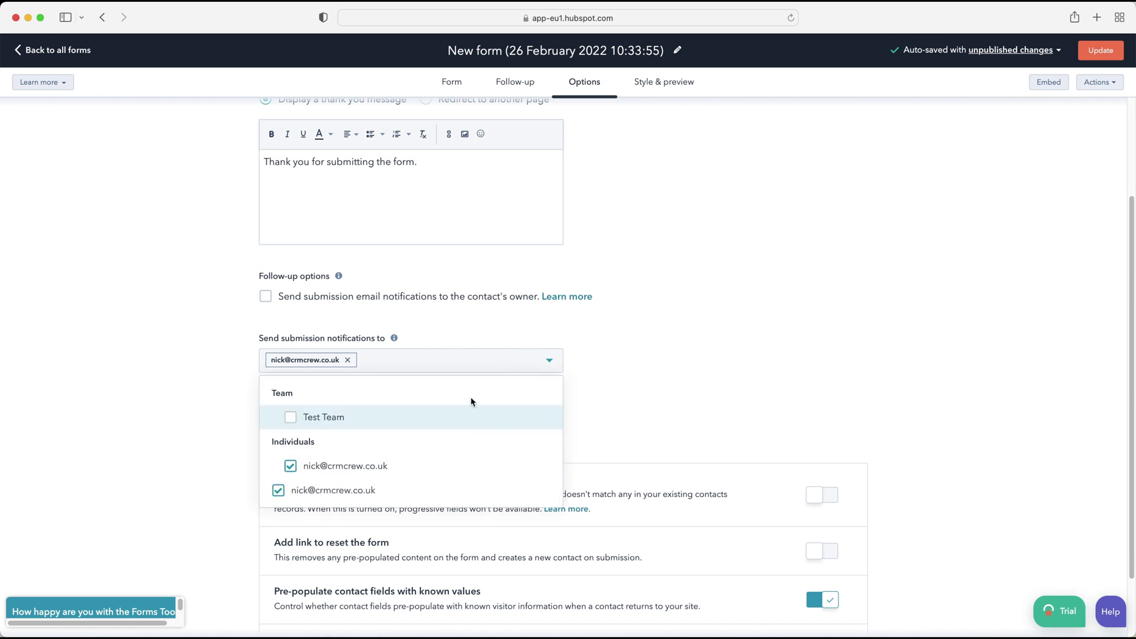
left_click(240, 450)
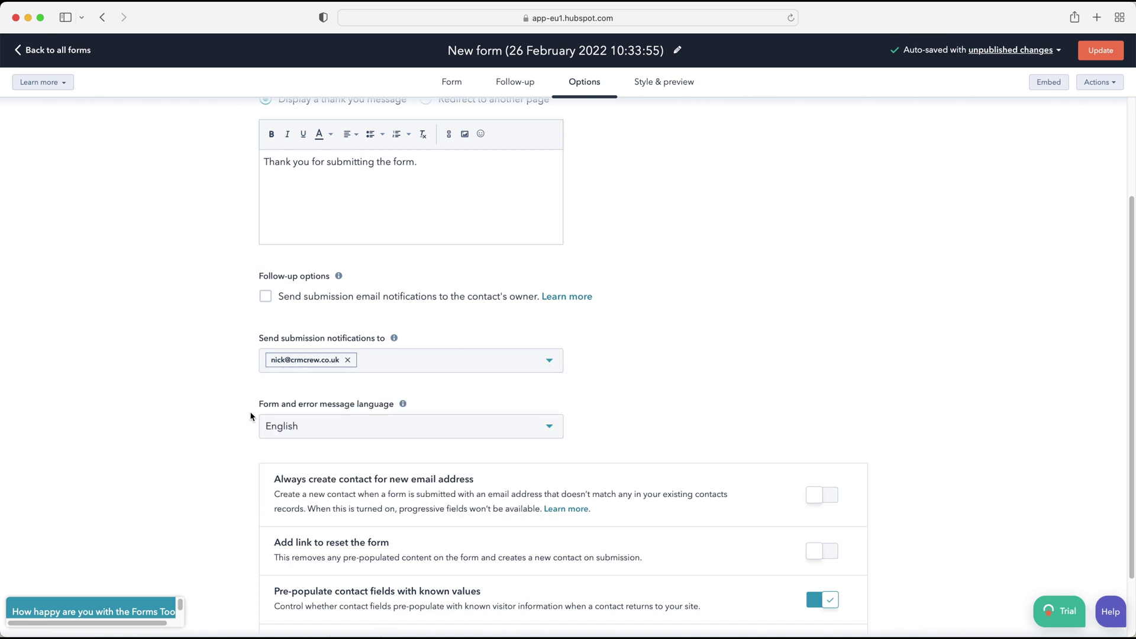
scroll(385, 355, "down", 2)
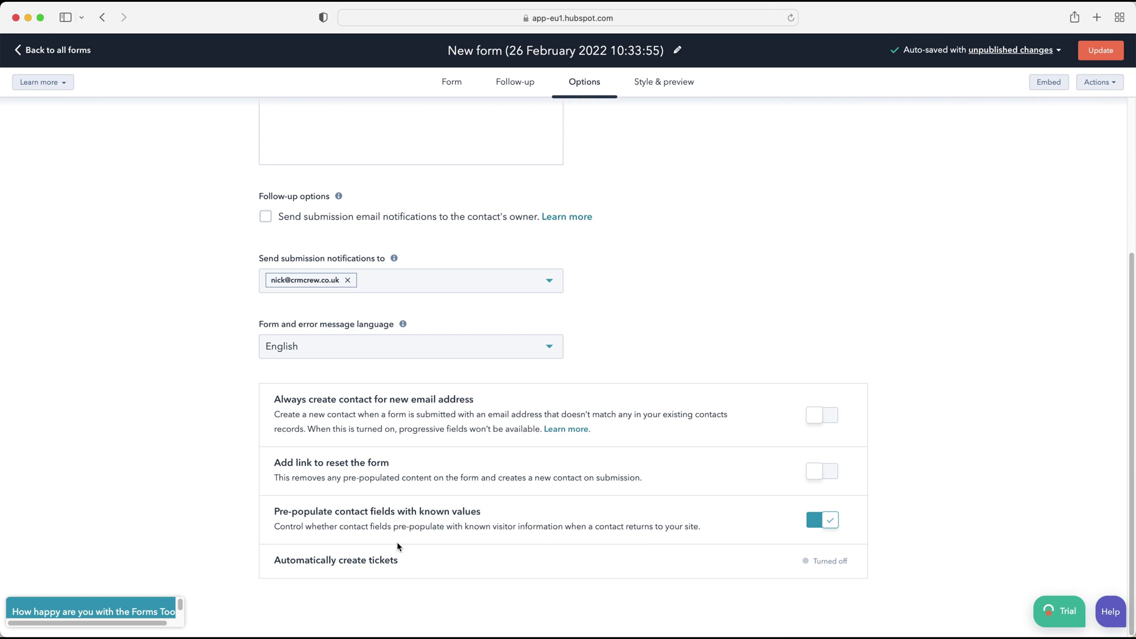
scroll(414, 541, "up", 5)
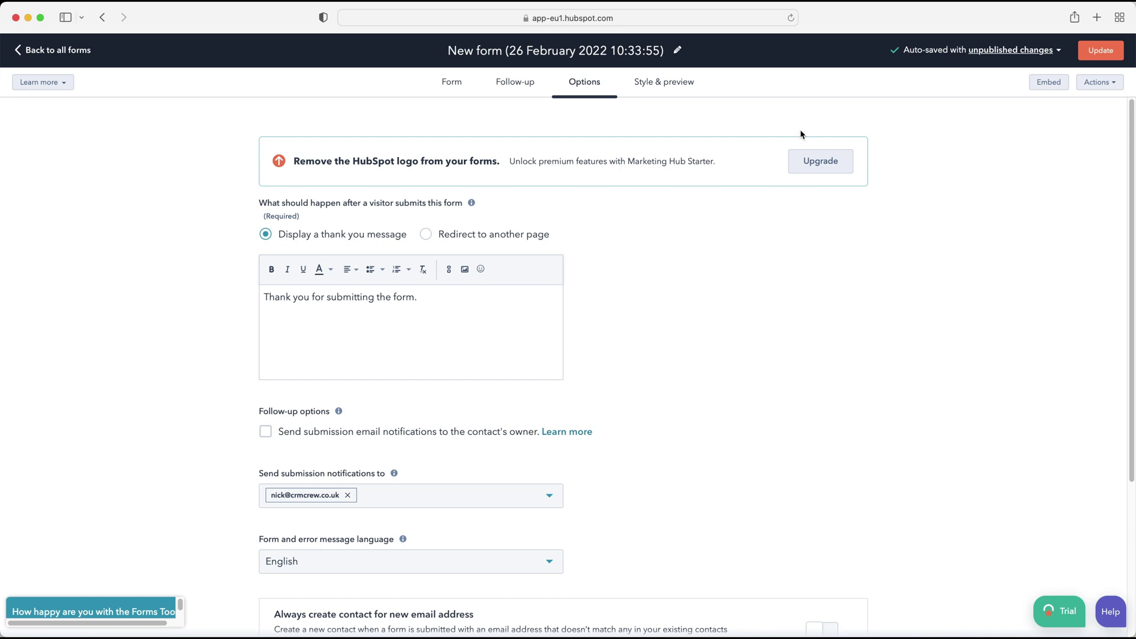
- Compare the Linear and Sharp input styles in the form preview and apply Linear
left_click(681, 83)
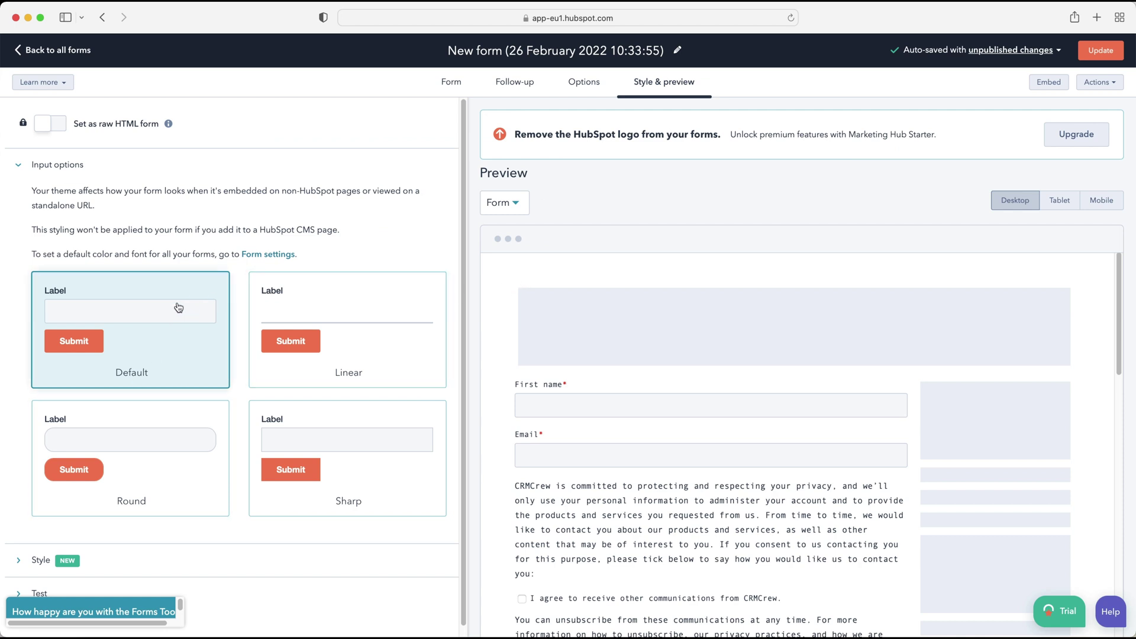
scroll(177, 304, "down", 1)
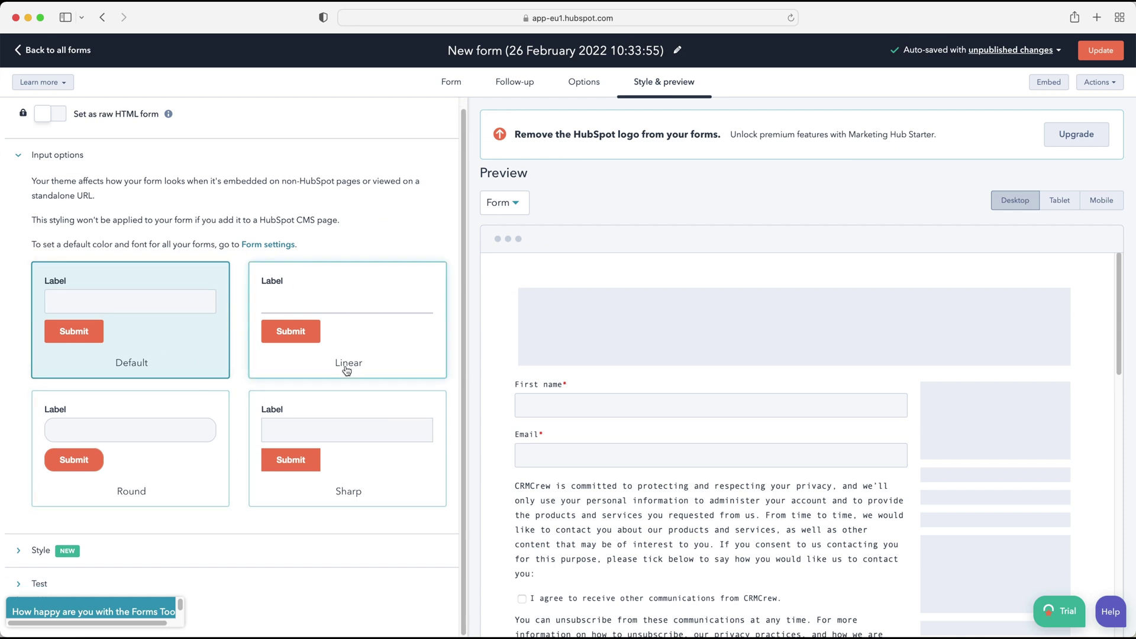
left_click(362, 329)
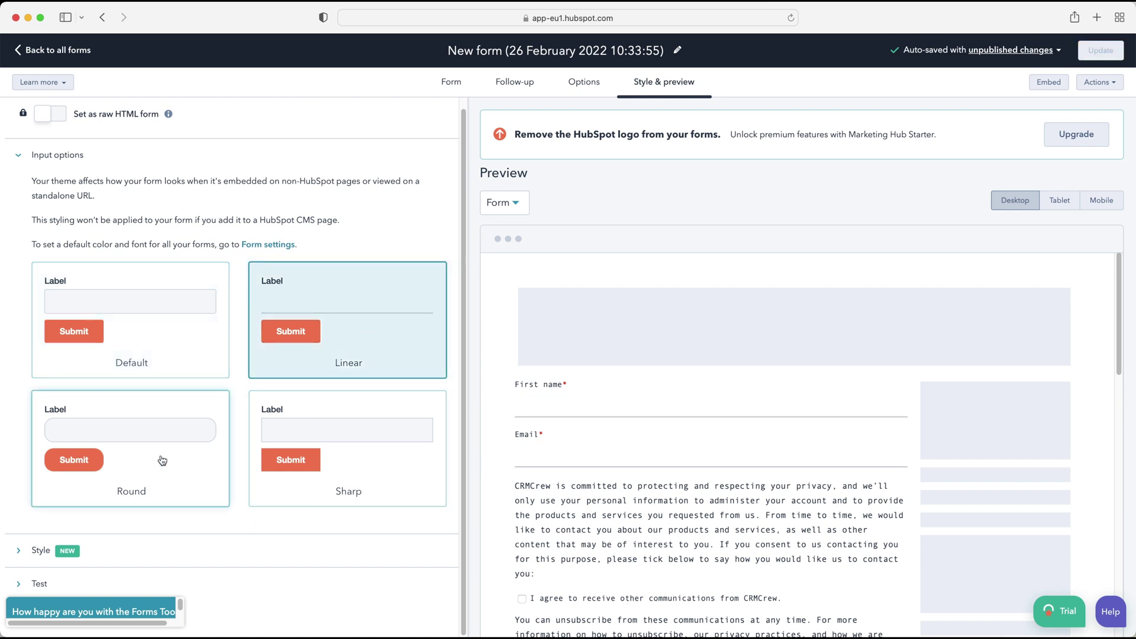
left_click(373, 447)
left_click(346, 305)
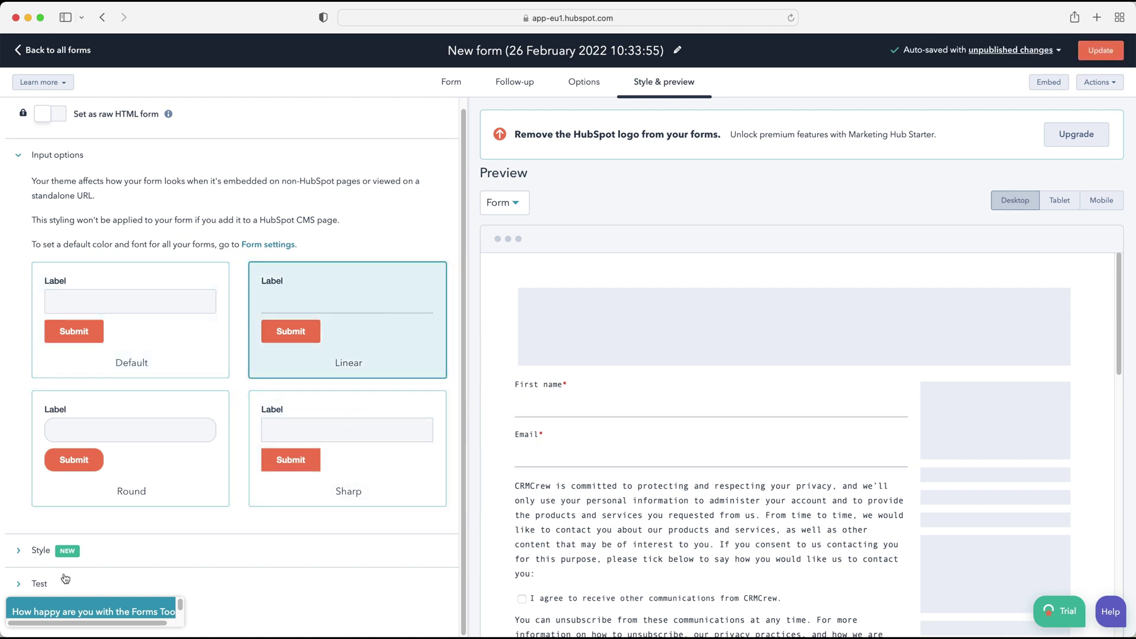
- Examine the form's style settings for width, font family, text colors and sizes, thank you message and button
left_click(25, 544)
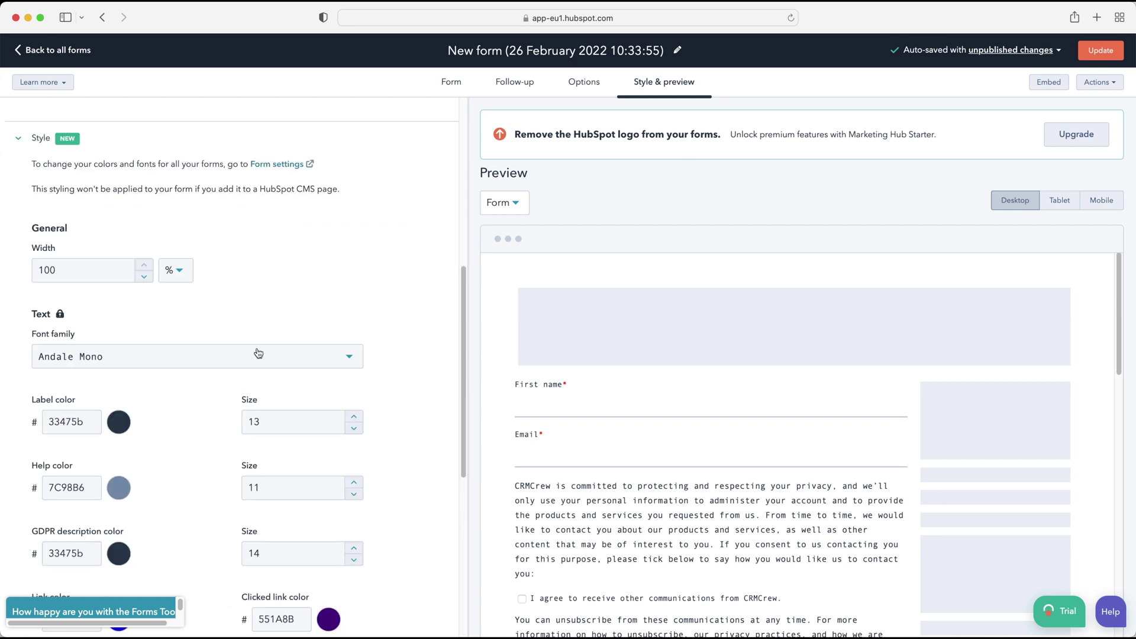
scroll(258, 353, "down", 5)
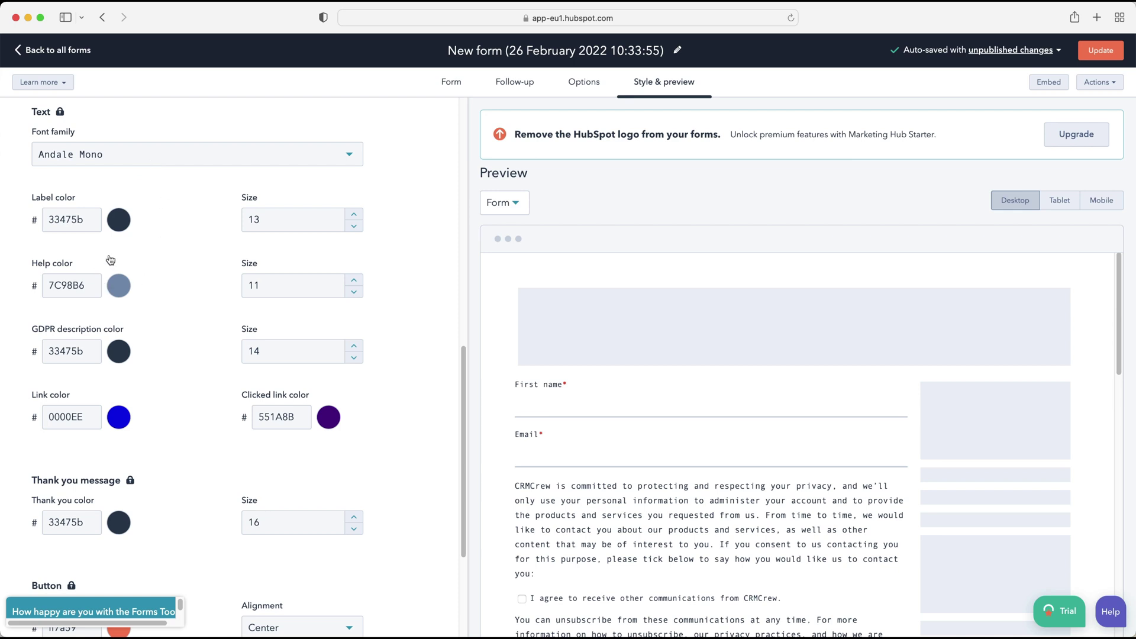
scroll(186, 322, "down", 1)
scroll(180, 320, "down", 4)
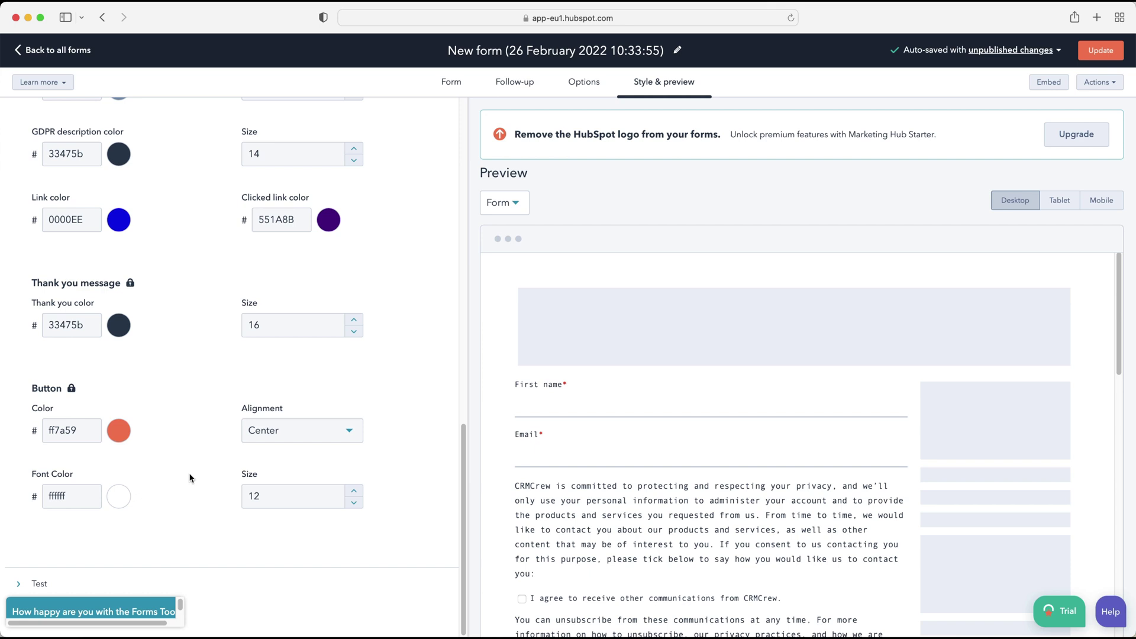
- Preview the form as a specific existing contact, searching by the contact's first name, and look through the pre-filled form
left_click(39, 583)
left_click(149, 566)
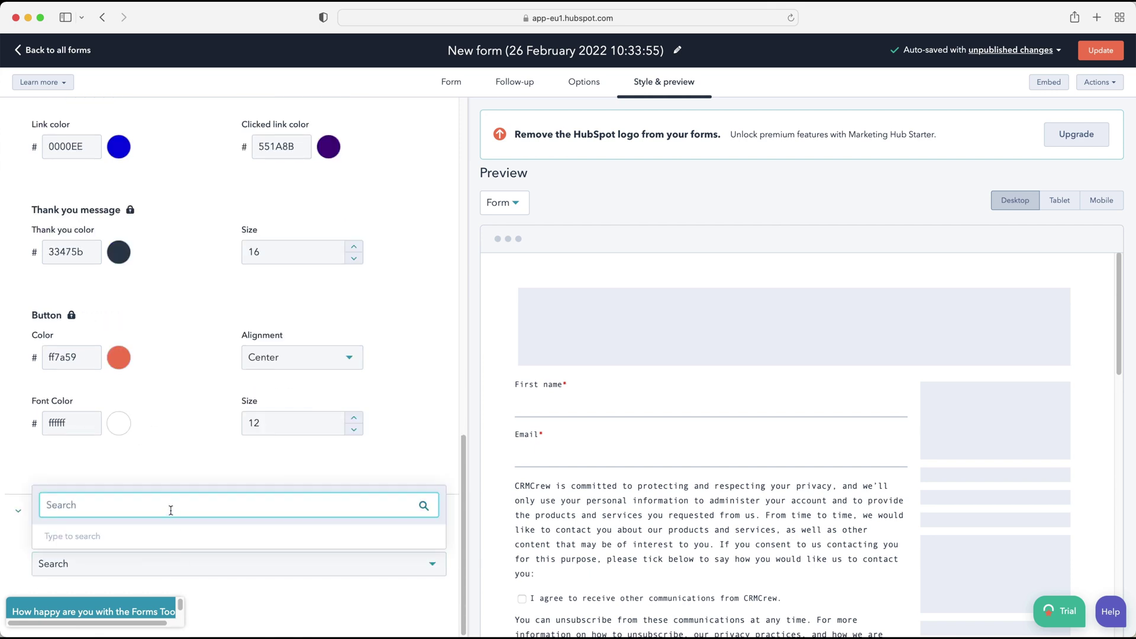
type("nick")
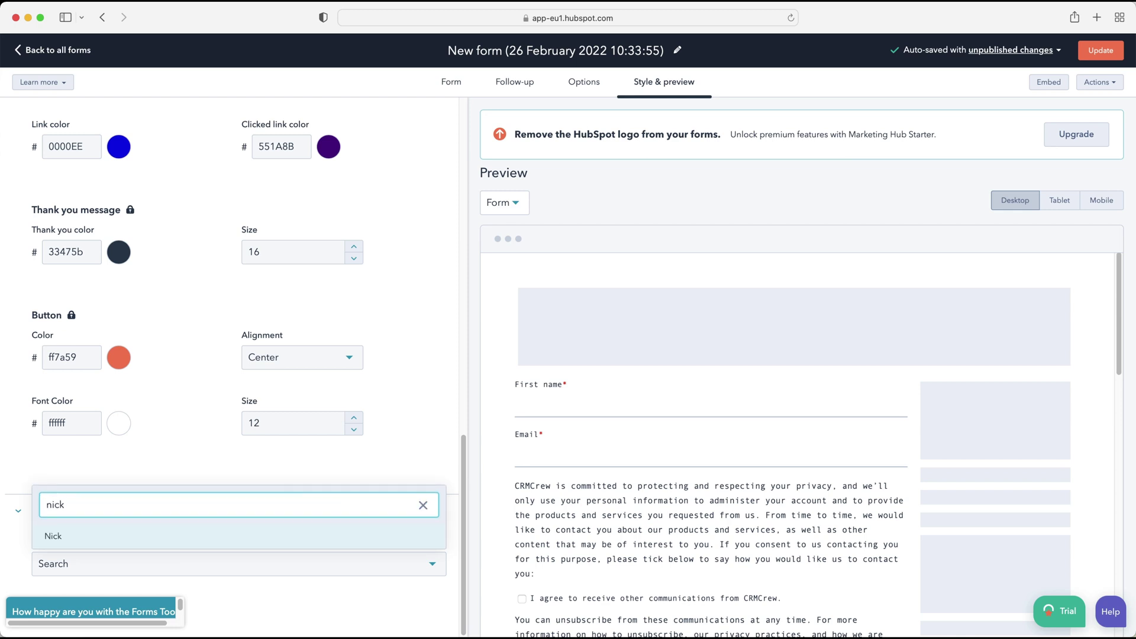
key("Return")
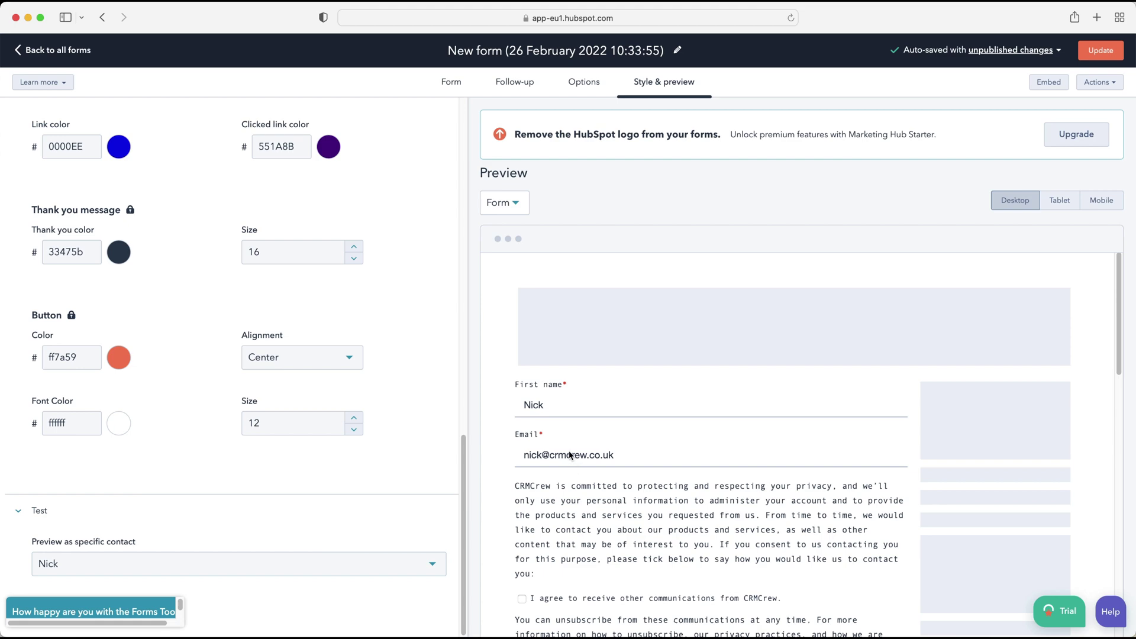
scroll(575, 460, "down", 5)
scroll(575, 460, "up", 5)
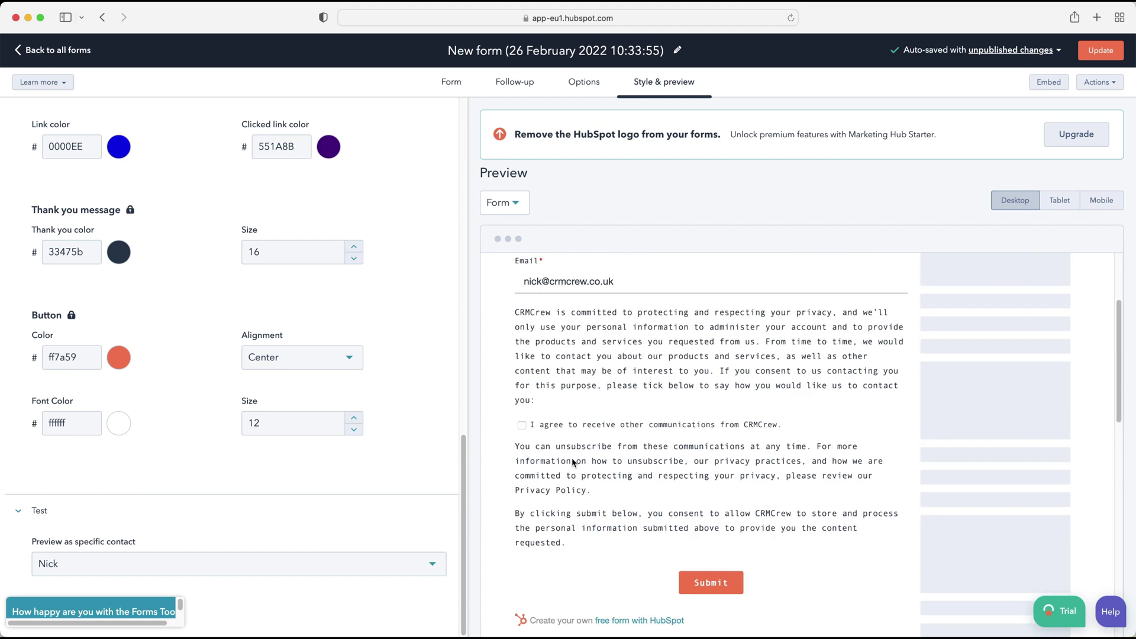
scroll(572, 460, "up", 1)
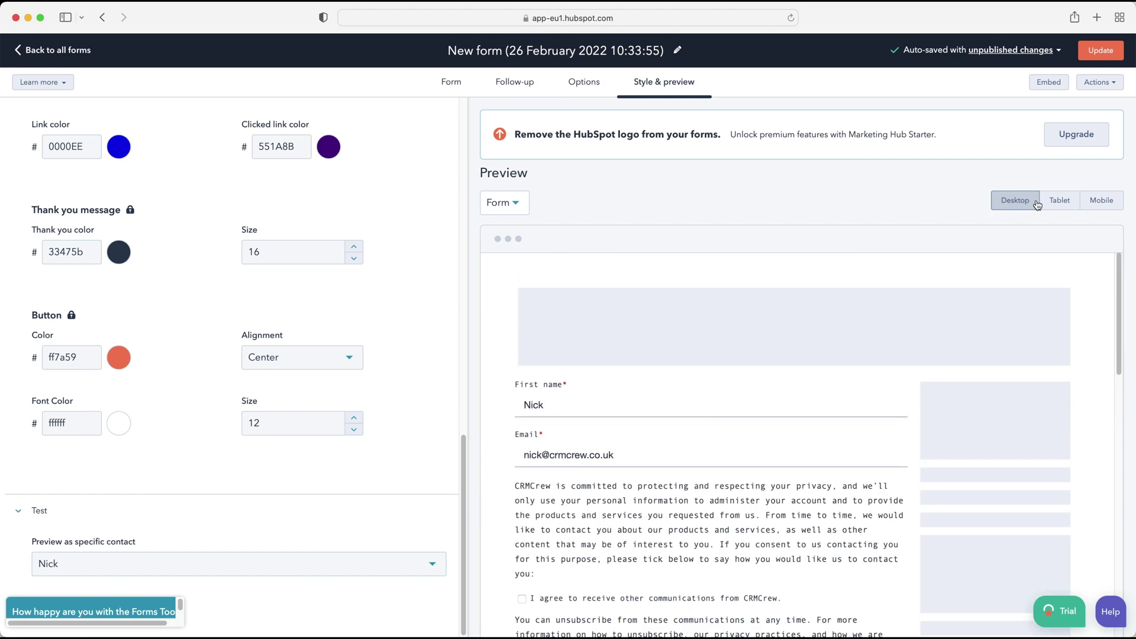
- Compare the form's tablet and mobile previews and return to the desktop preview
left_click(1057, 201)
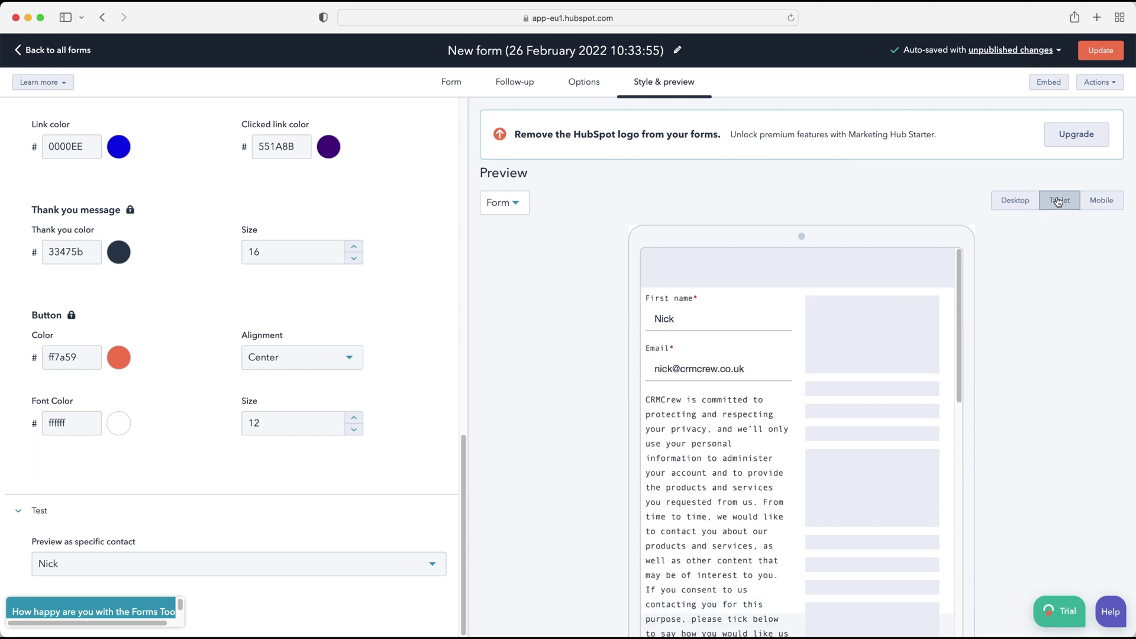
left_click(1093, 204)
scroll(875, 381, "down", 3)
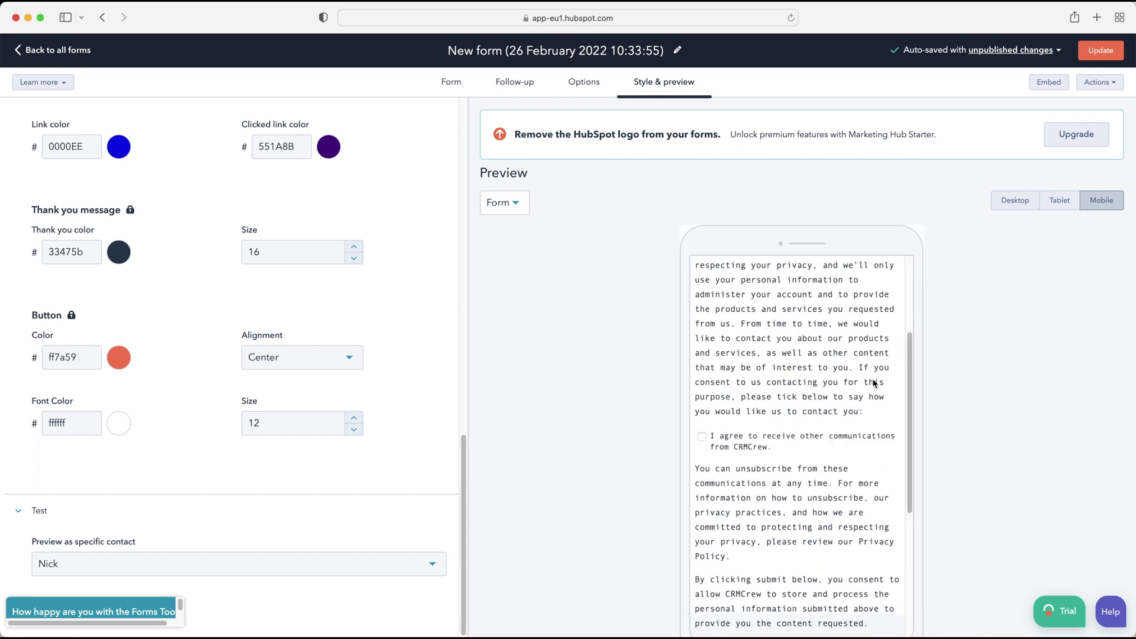
scroll(876, 381, "down", 4)
scroll(873, 381, "up", 7)
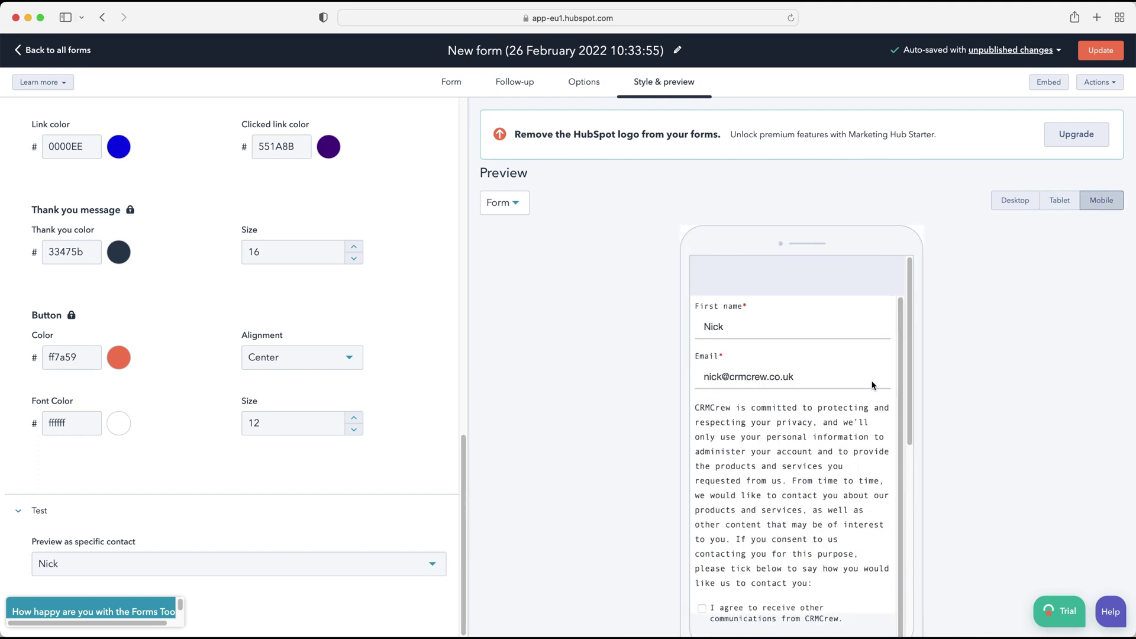
left_click(1007, 201)
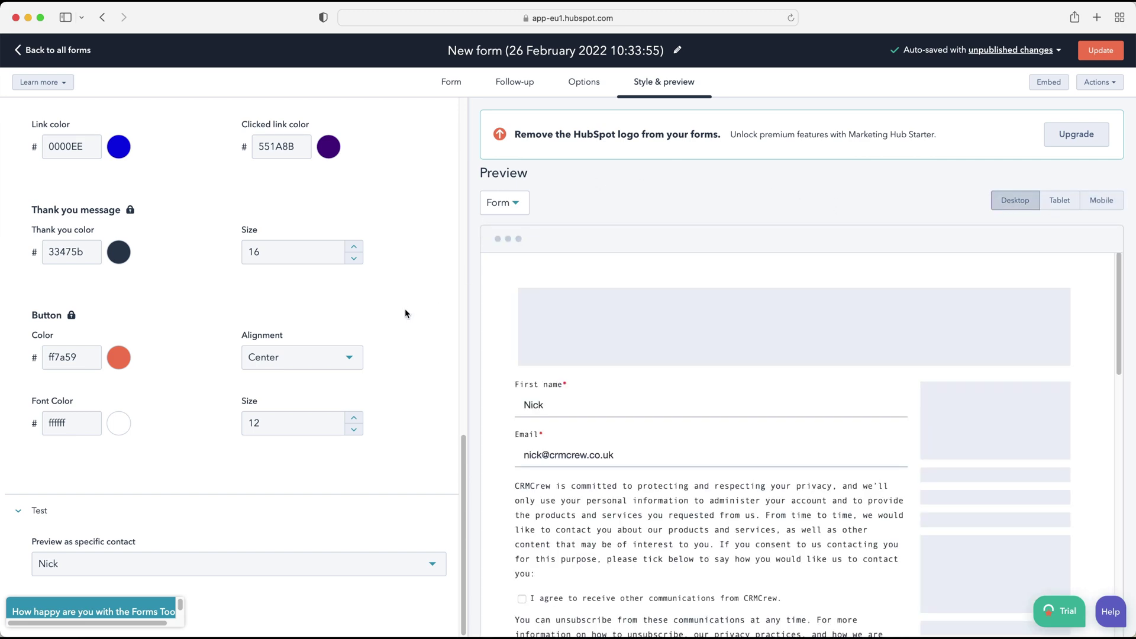
- Rename the form as "Example Form"
scroll(404, 308, "up", 10)
scroll(446, 313, "up", 2)
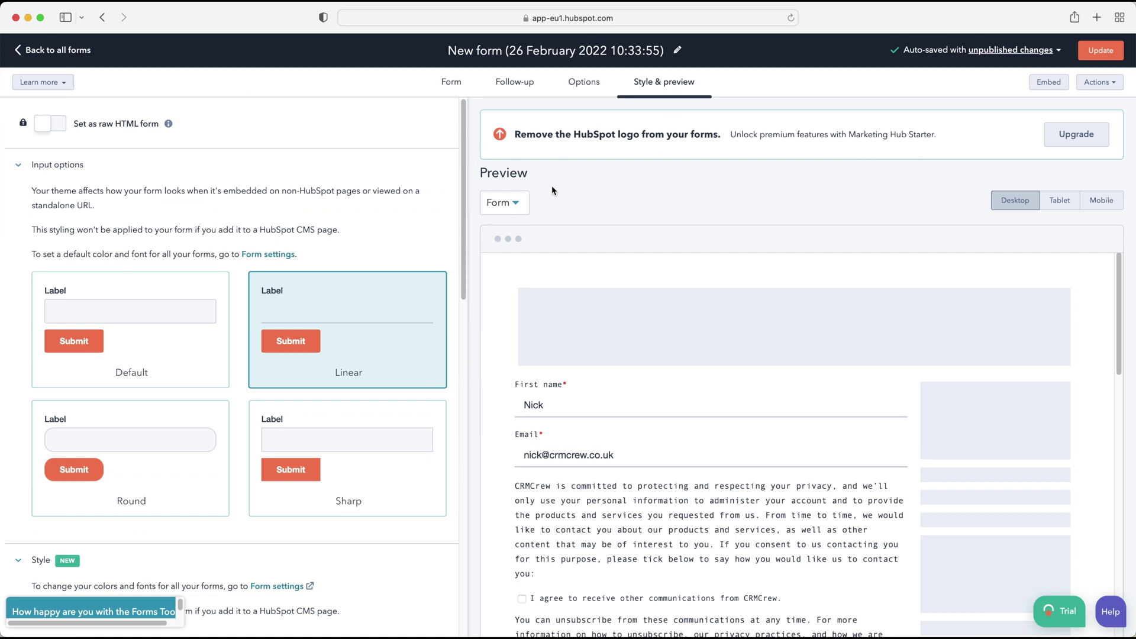
left_click(677, 49)
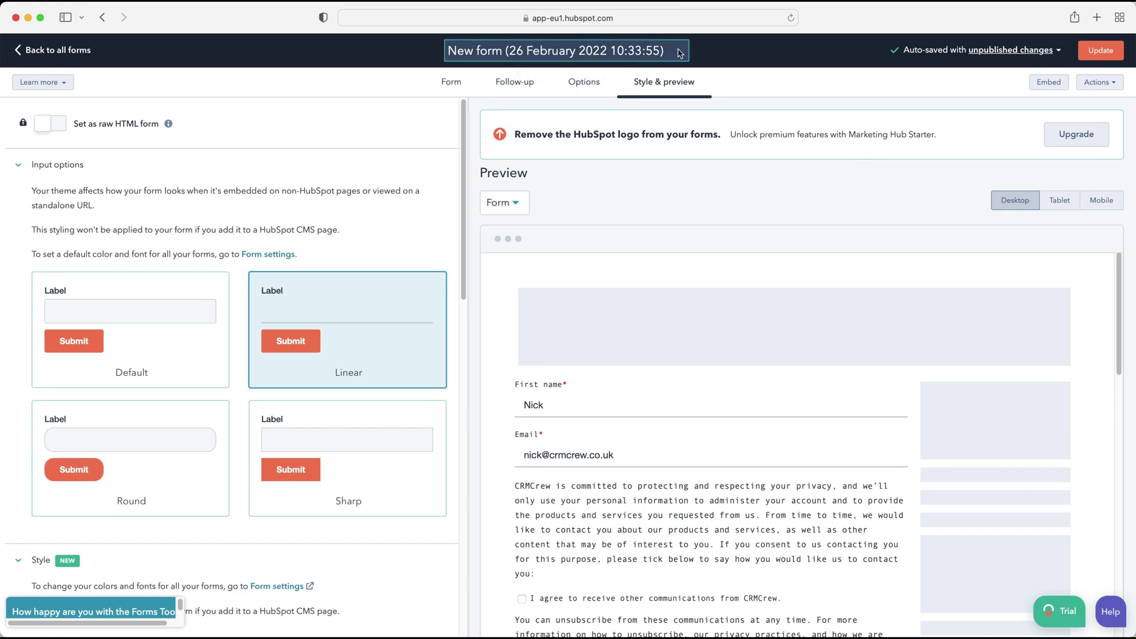
key("super+a")
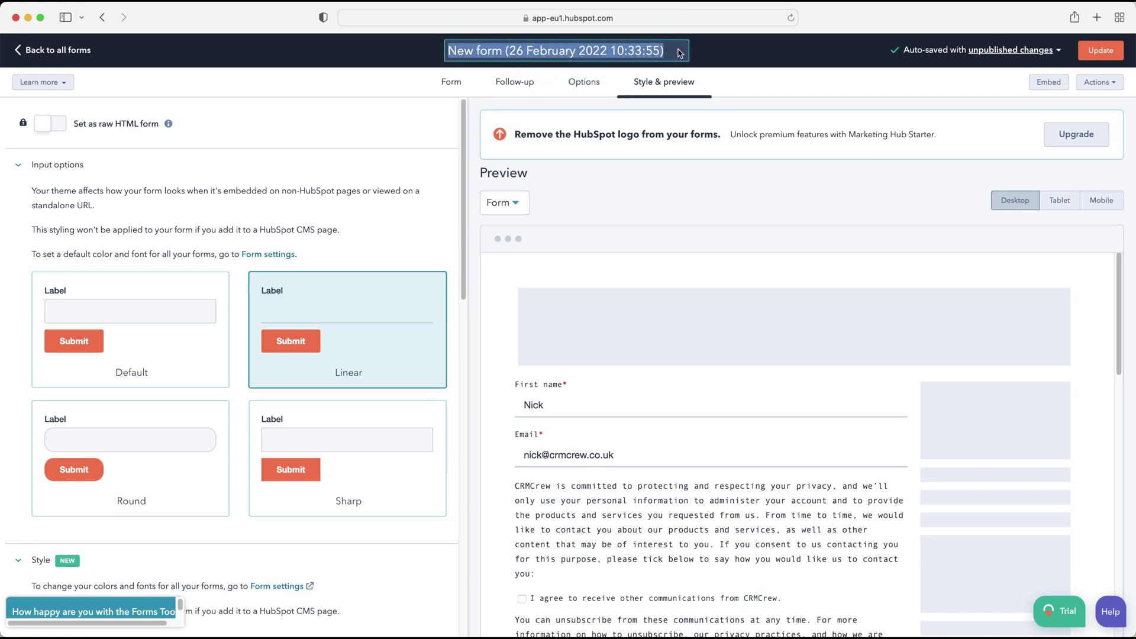
type("Example Form")
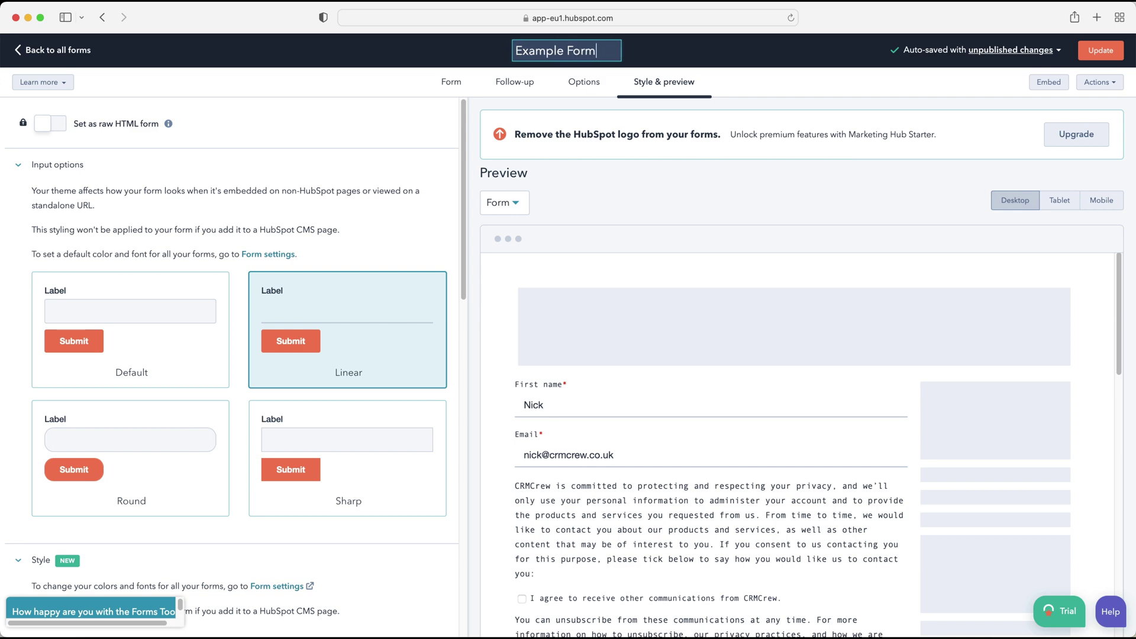
key("Return")
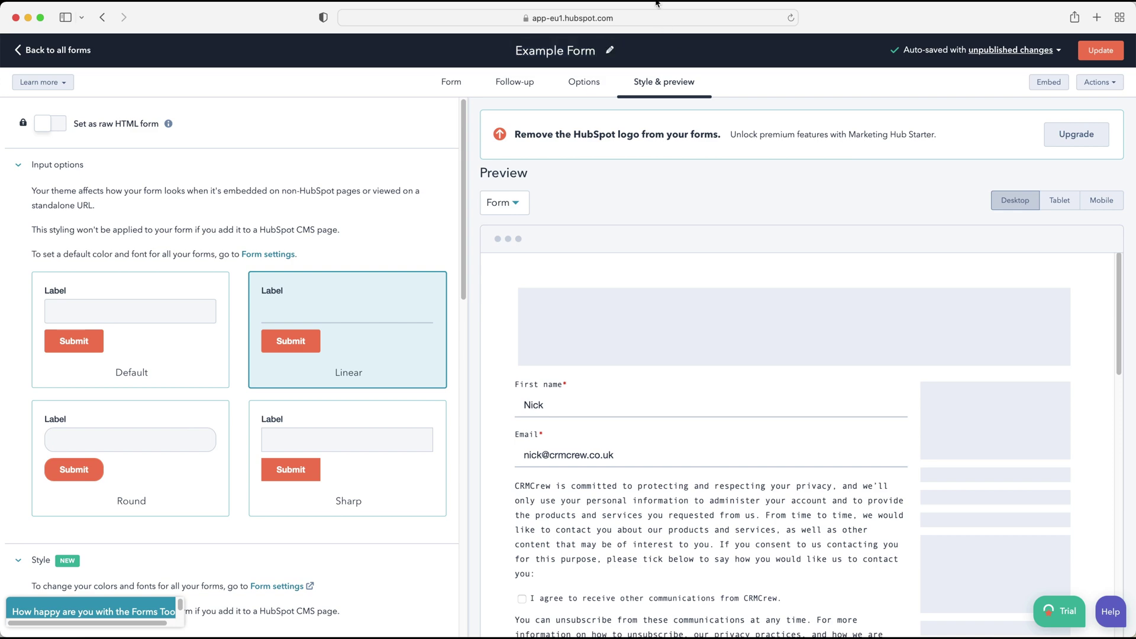
- Publish the updated form and check its embed code and share link
left_click(1078, 54)
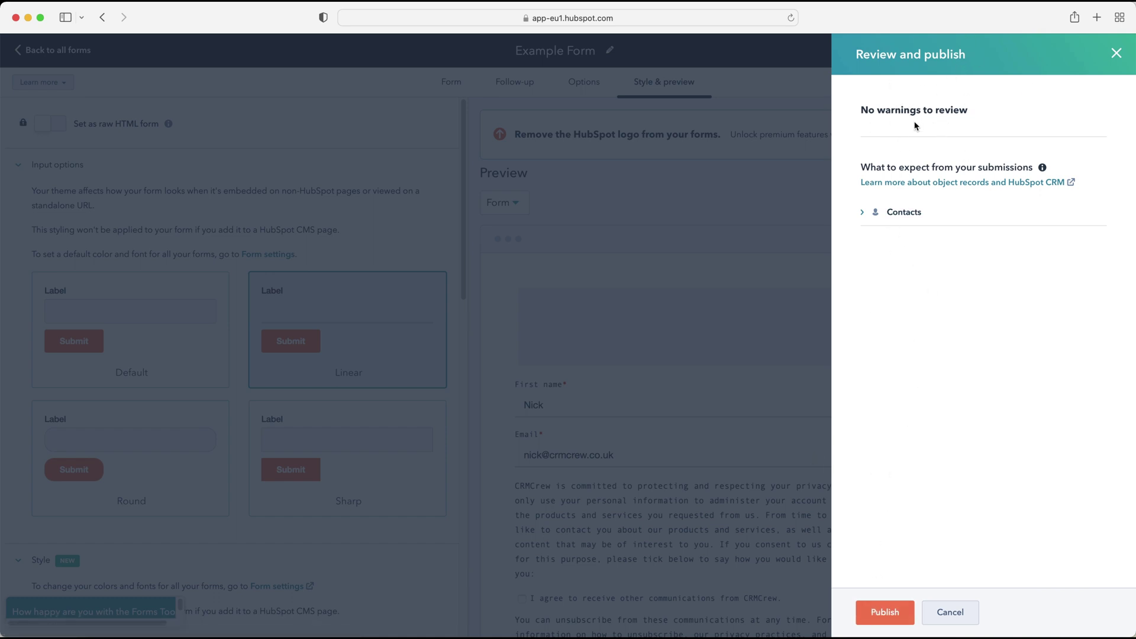
left_click(881, 615)
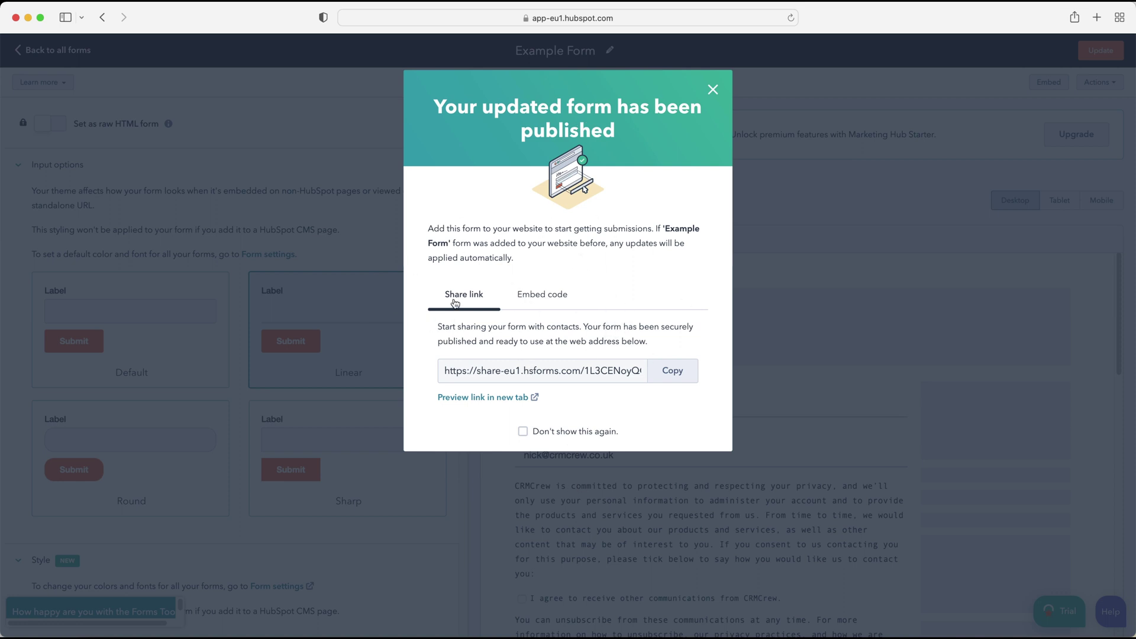
left_click(542, 295)
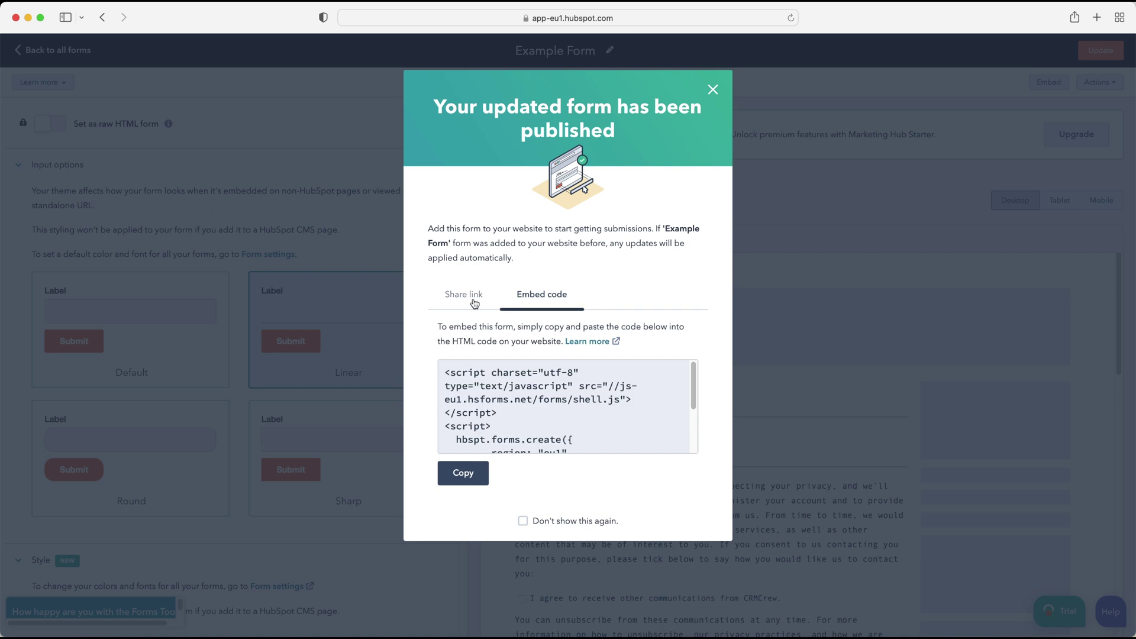
scroll(515, 410, "down", 3)
scroll(515, 411, "up", 3)
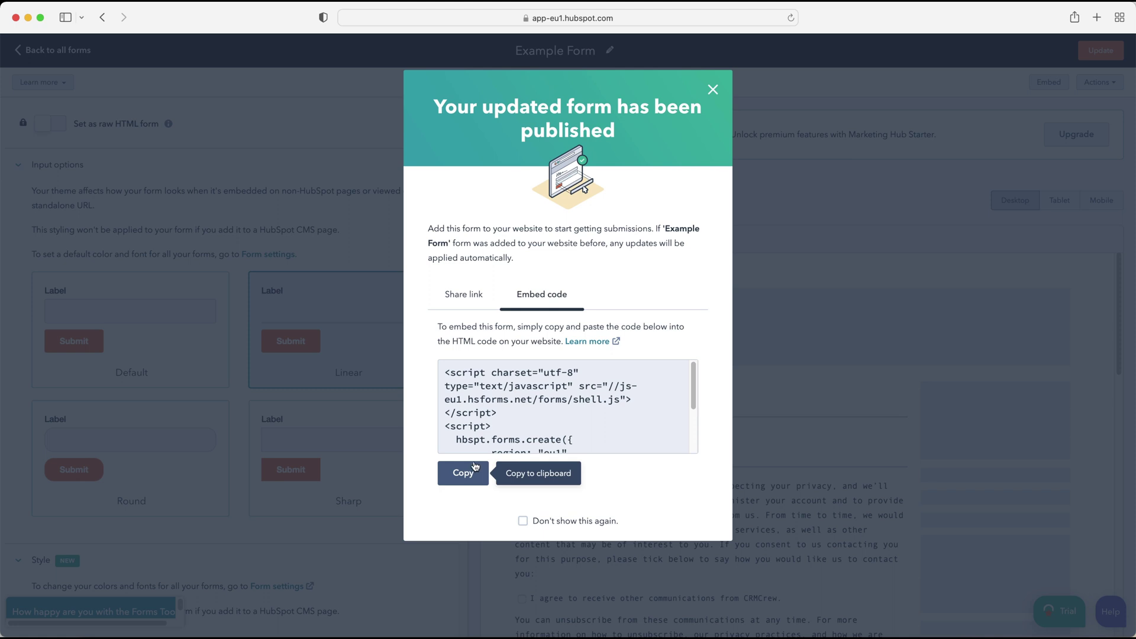
left_click(461, 296)
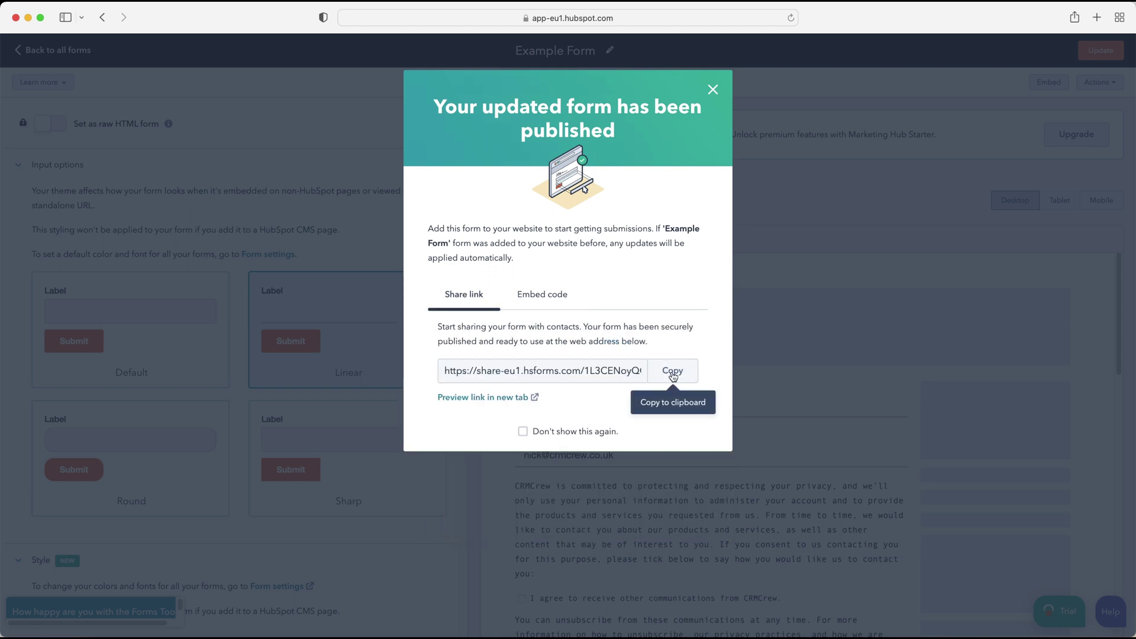
- Preview the shared form on its own page, accept cookies, and test leaving the required First name and Email fields empty
left_click(508, 400)
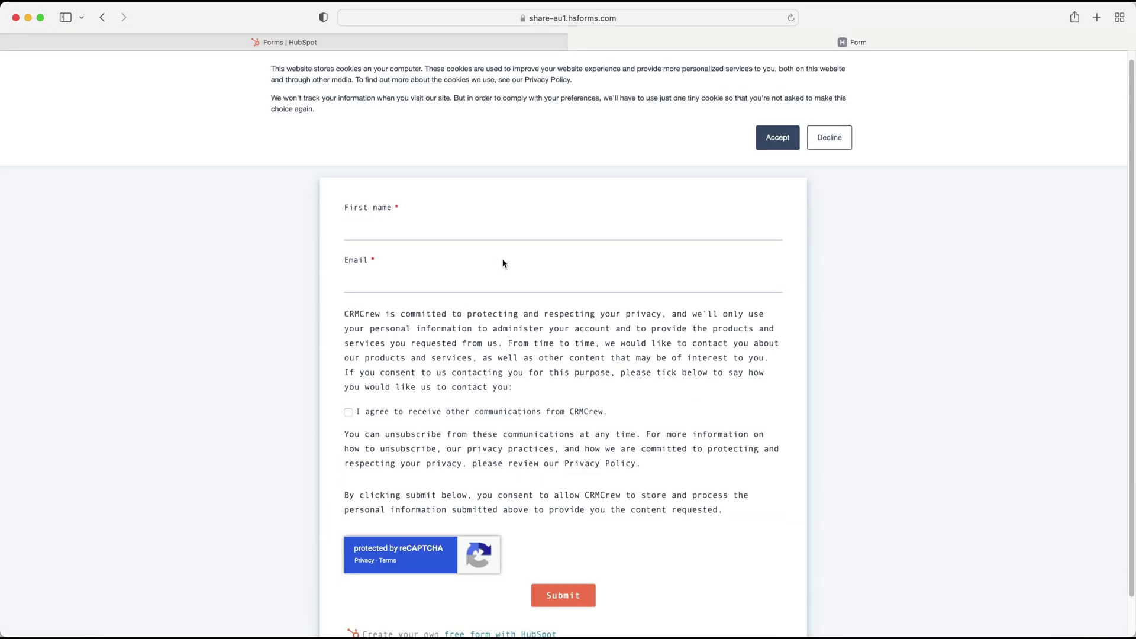
left_click(774, 144)
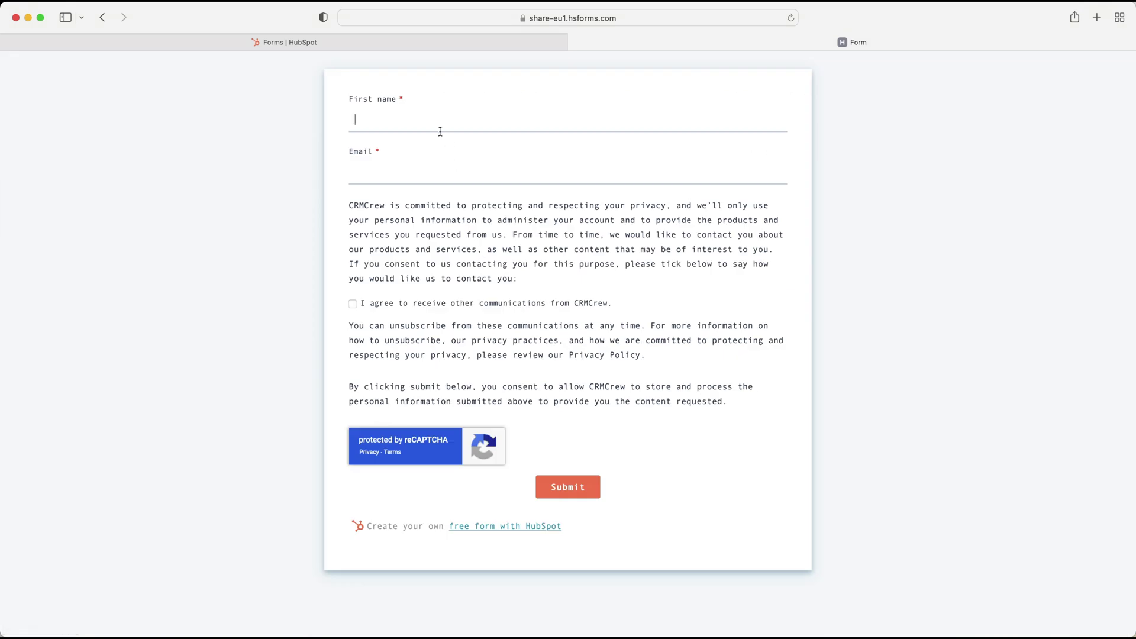
left_click(455, 176)
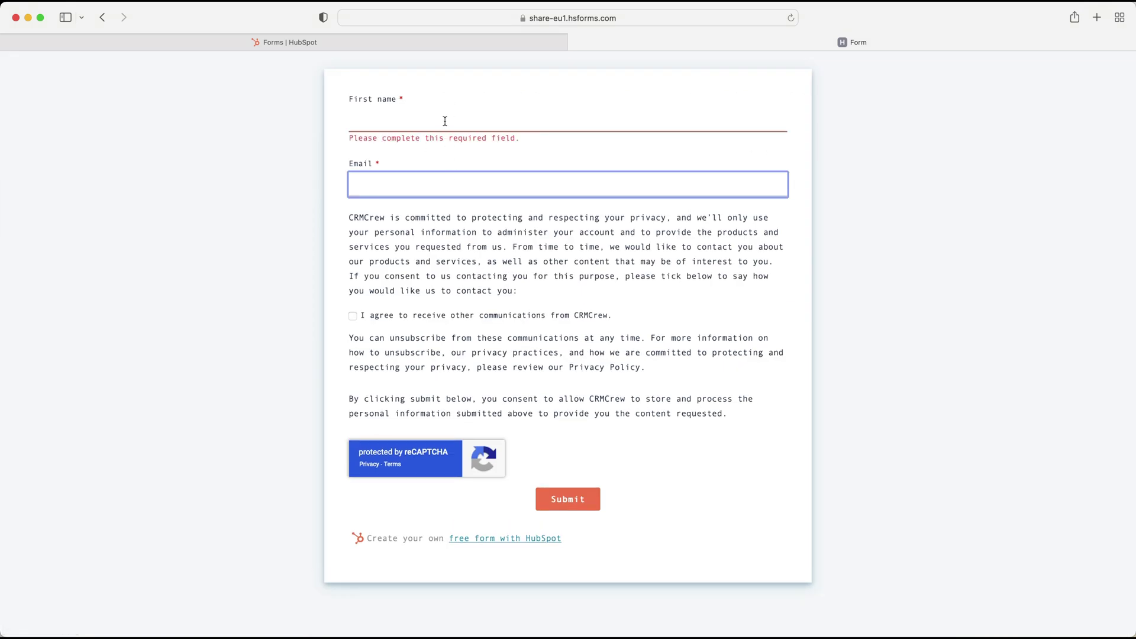
left_click(483, 255)
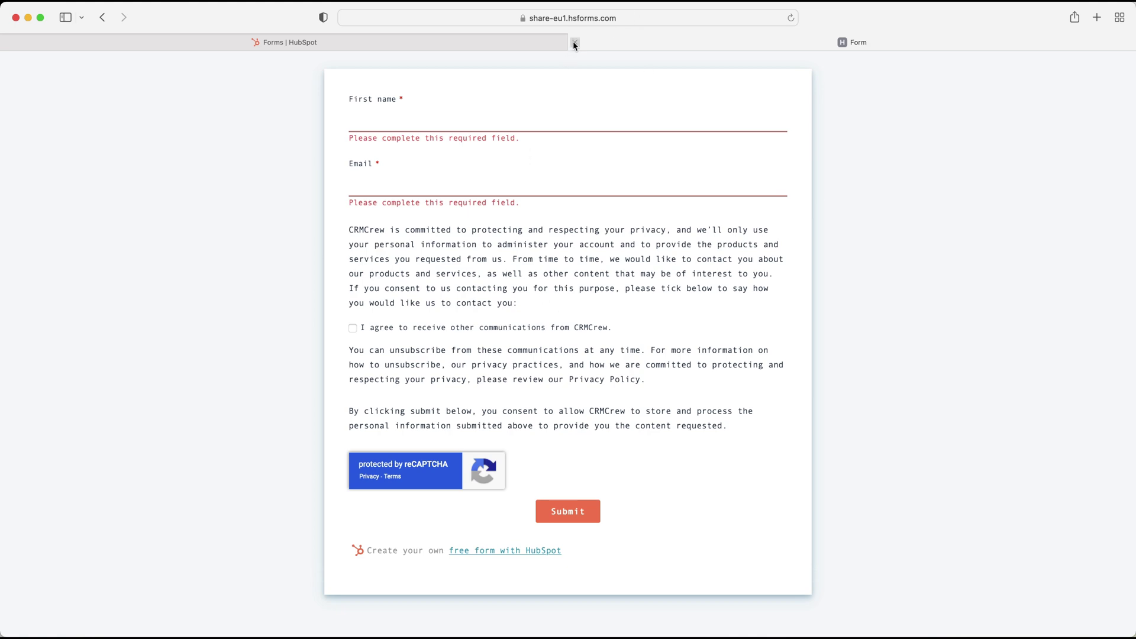
left_click(573, 43)
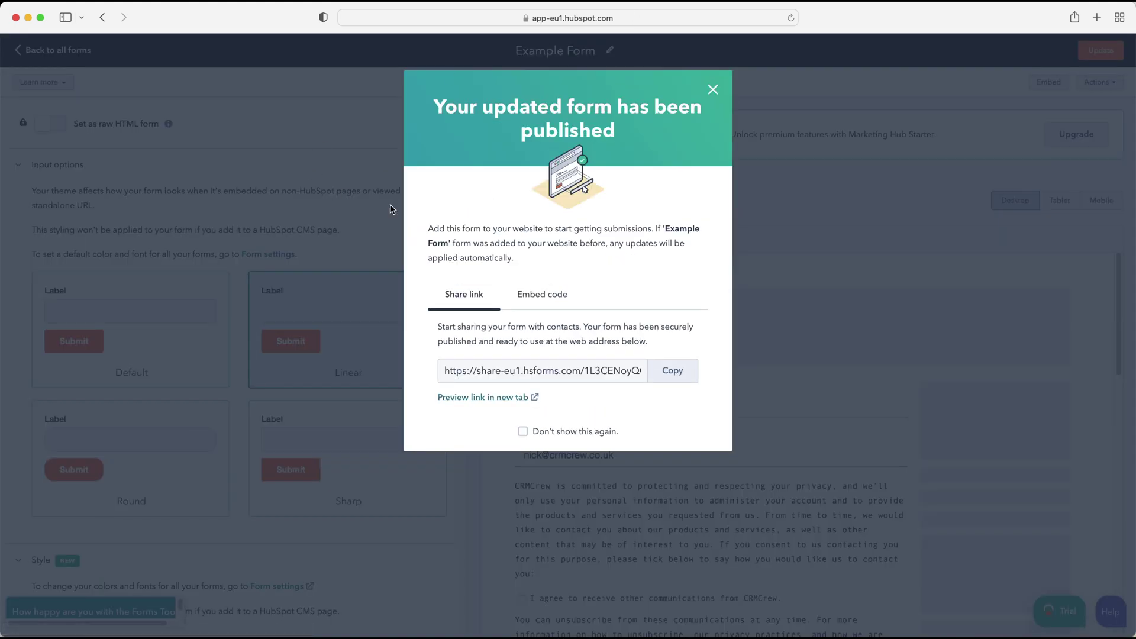
left_click(713, 89)
- Browse the available font families in the form's text style settings
scroll(185, 426, "down", 6)
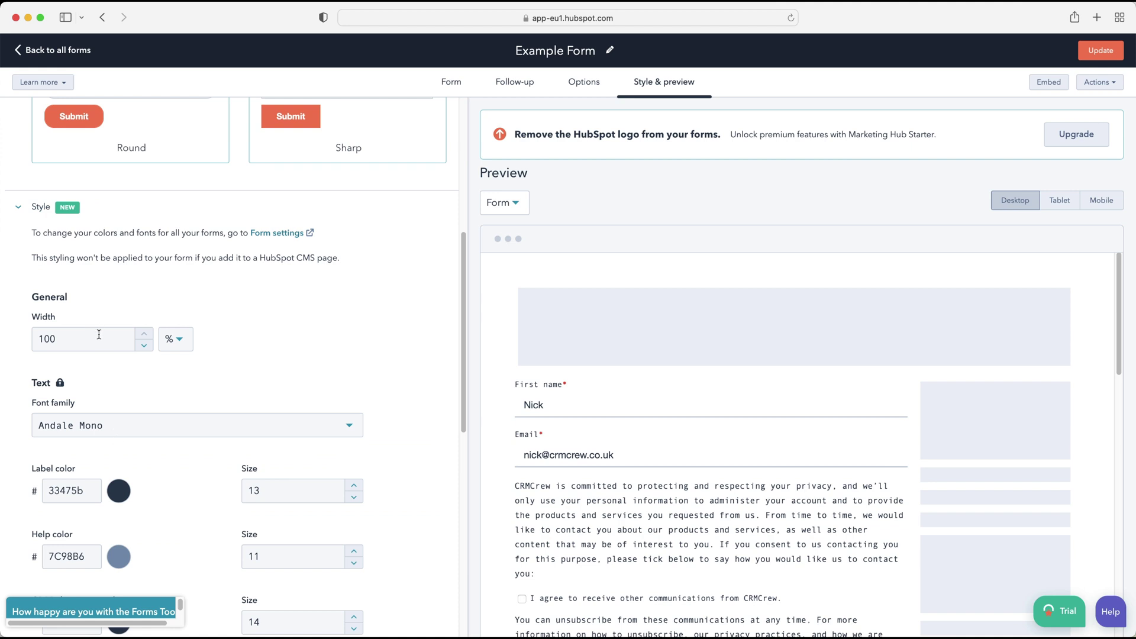
scroll(86, 316, "down", 1)
left_click(112, 410)
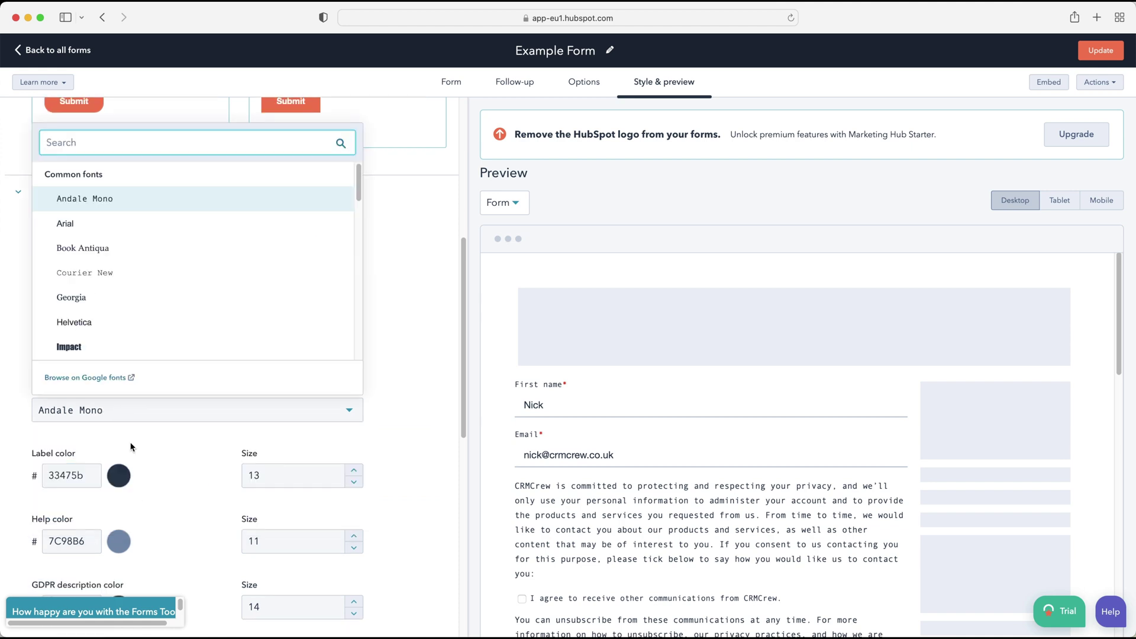
left_click(173, 327)
scroll(265, 308, "down", 1)
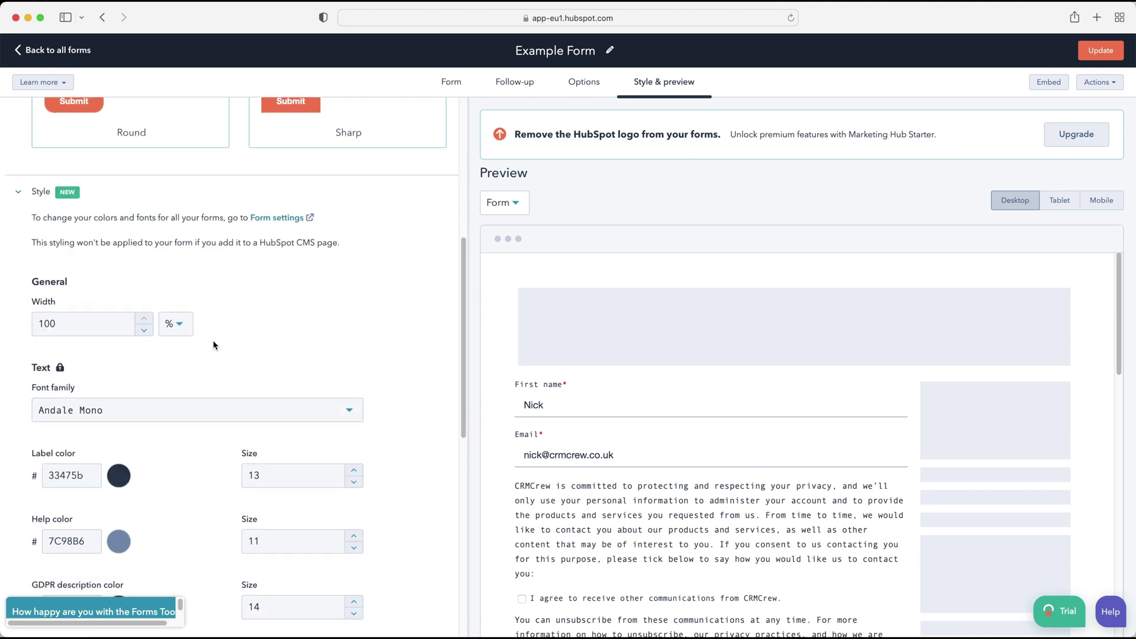
left_click(232, 407)
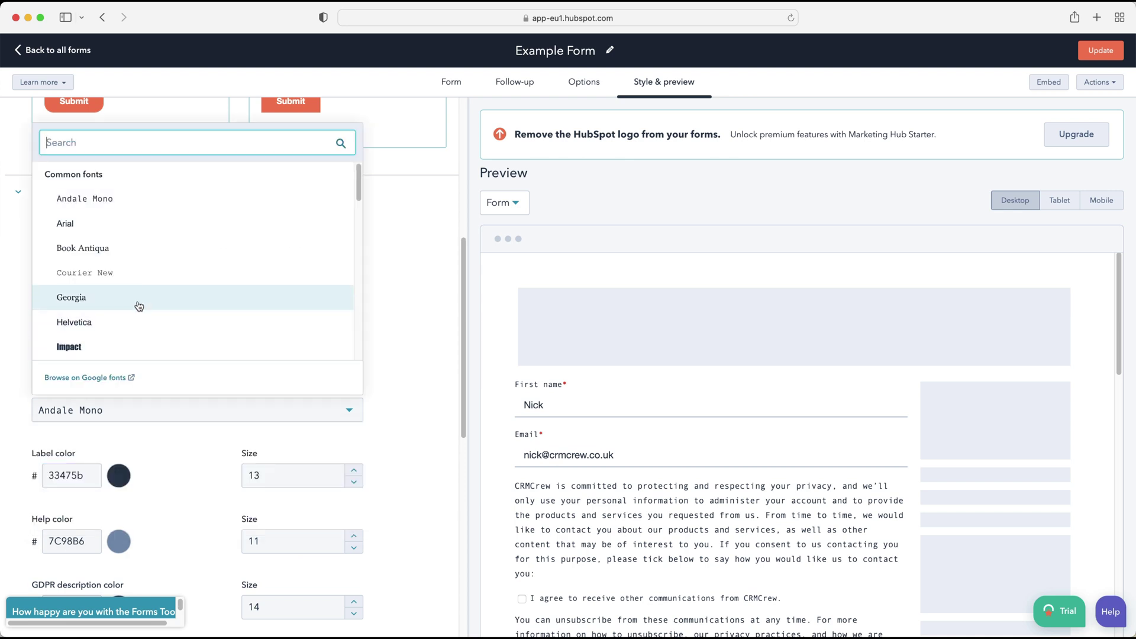
left_click(406, 228)
scroll(413, 236, "up", 2)
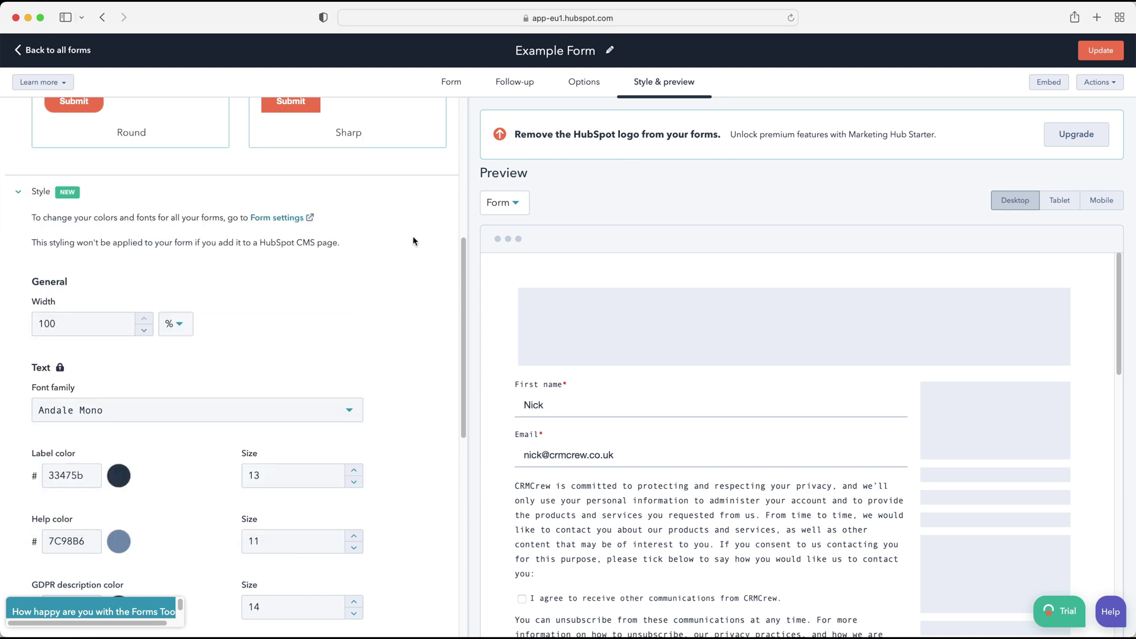
scroll(307, 311, "up", 4)
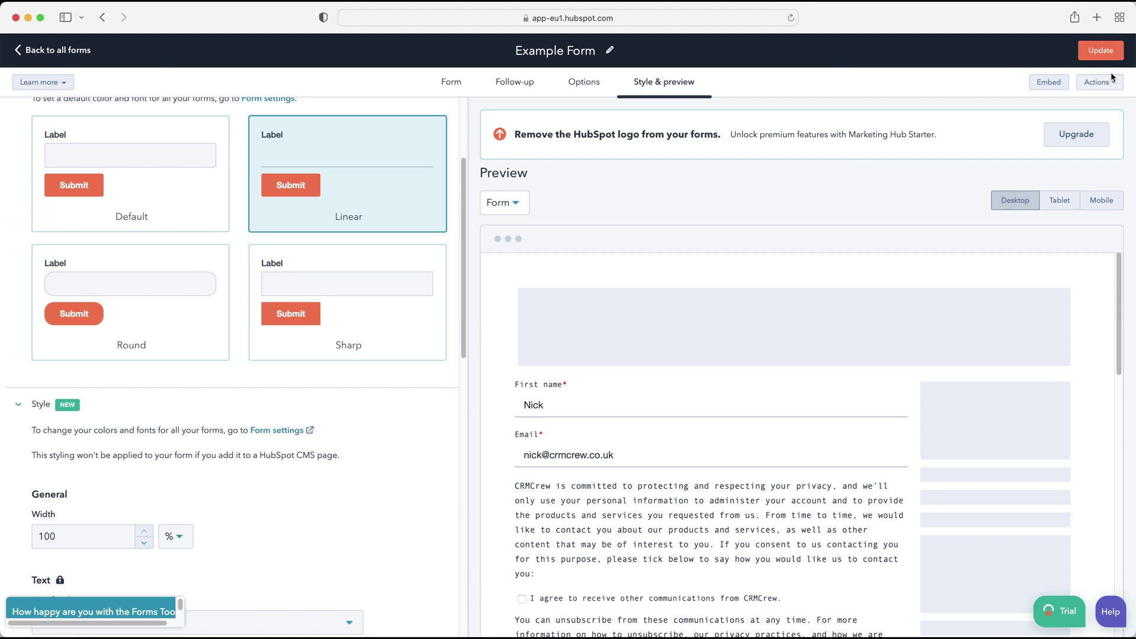
- Leave the form editor and return to the list of all forms
left_click(53, 50)
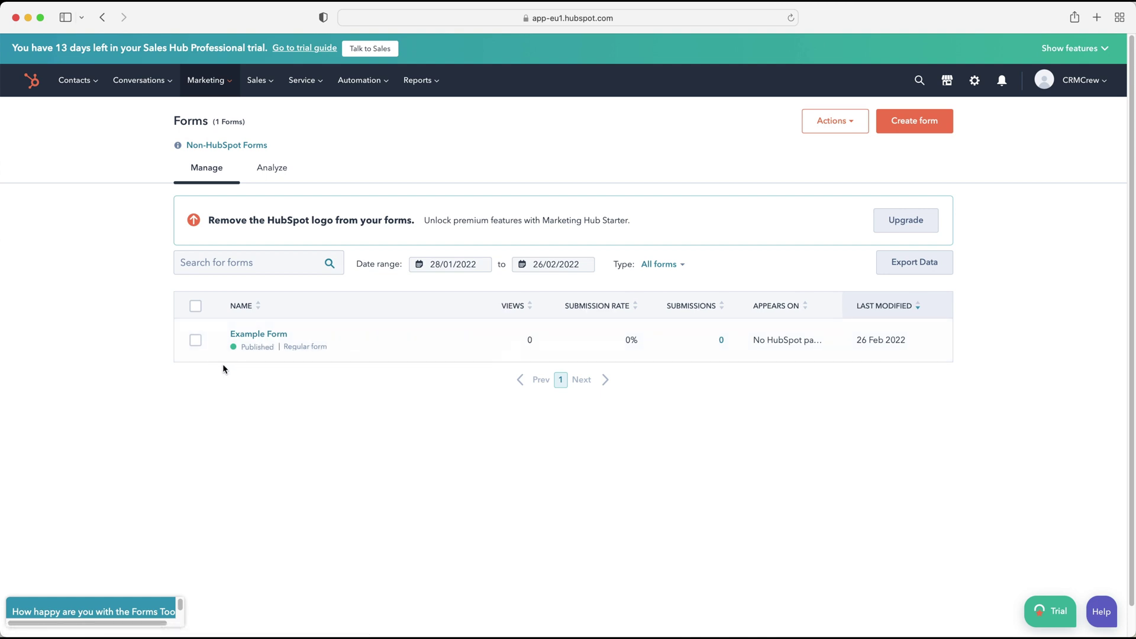
mouse_move(193, 340)
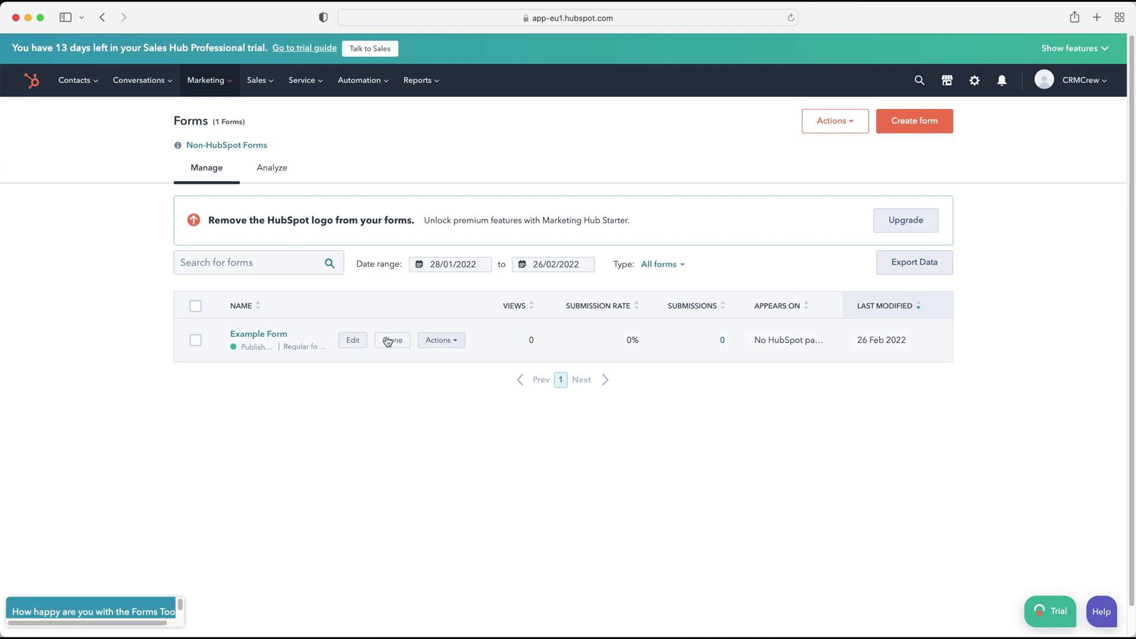
- Review the actions available for Example Form, and examine the aggregated analytics for all forms
left_click(438, 340)
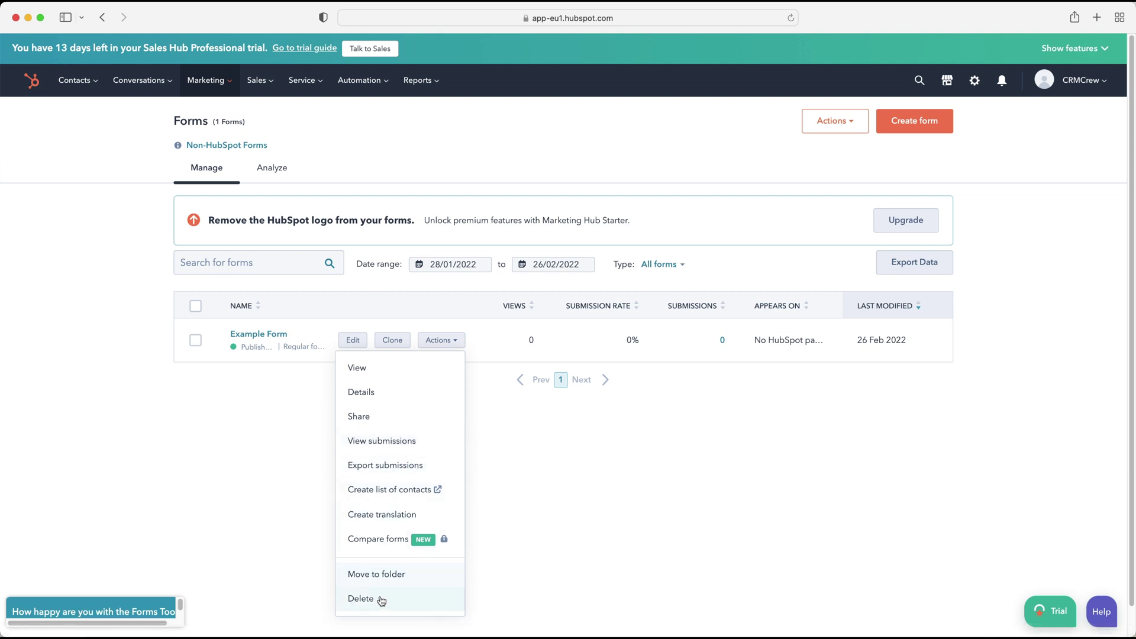
left_click(598, 504)
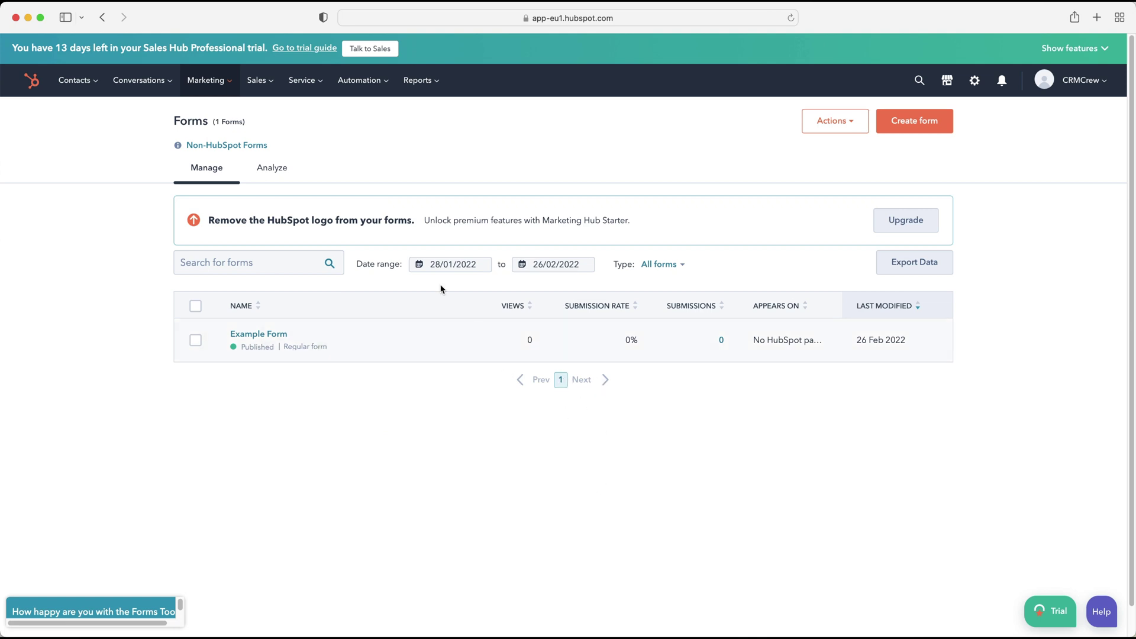
left_click(270, 172)
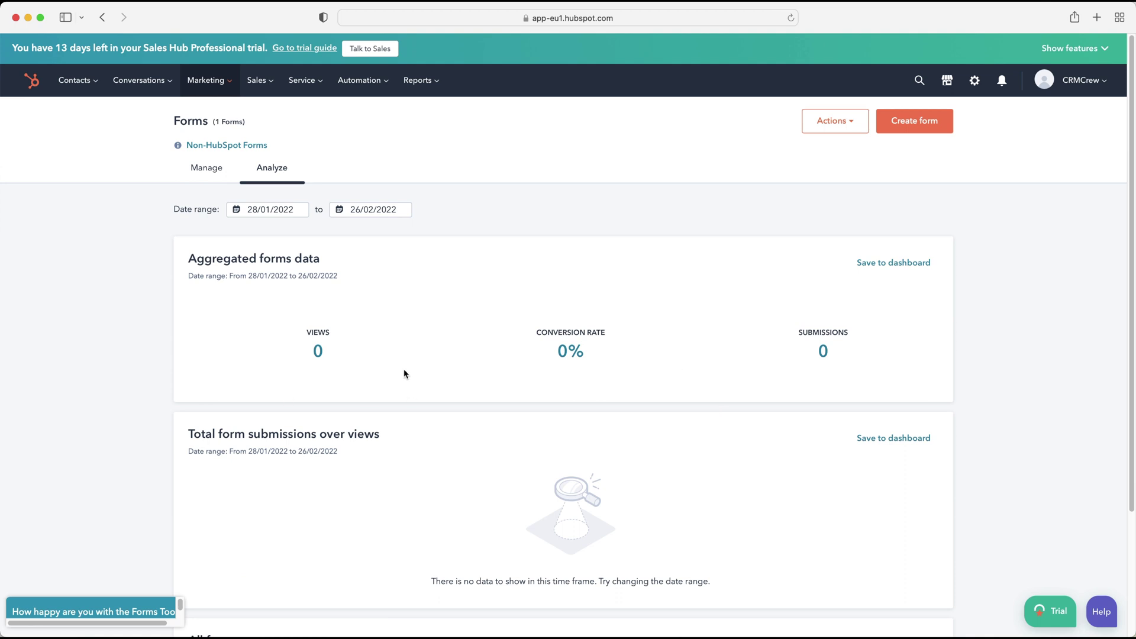
scroll(404, 373, "down", 3)
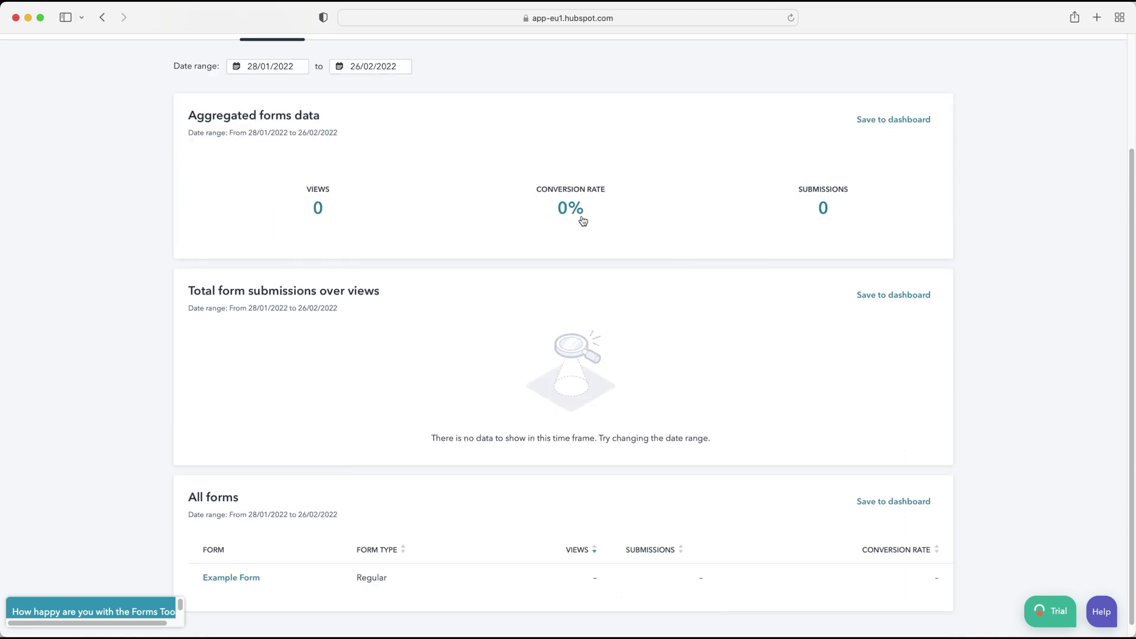
scroll(831, 224, "down", 1)
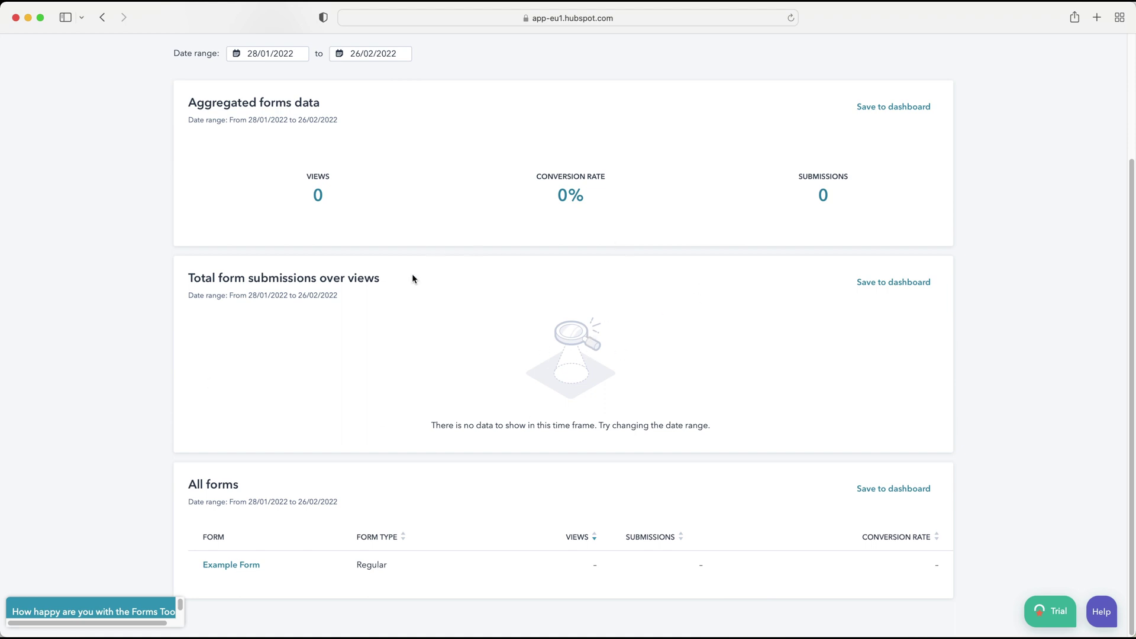
- Open Example Form from the analytics list of all forms and examine its submissions and performance data
left_click(235, 565)
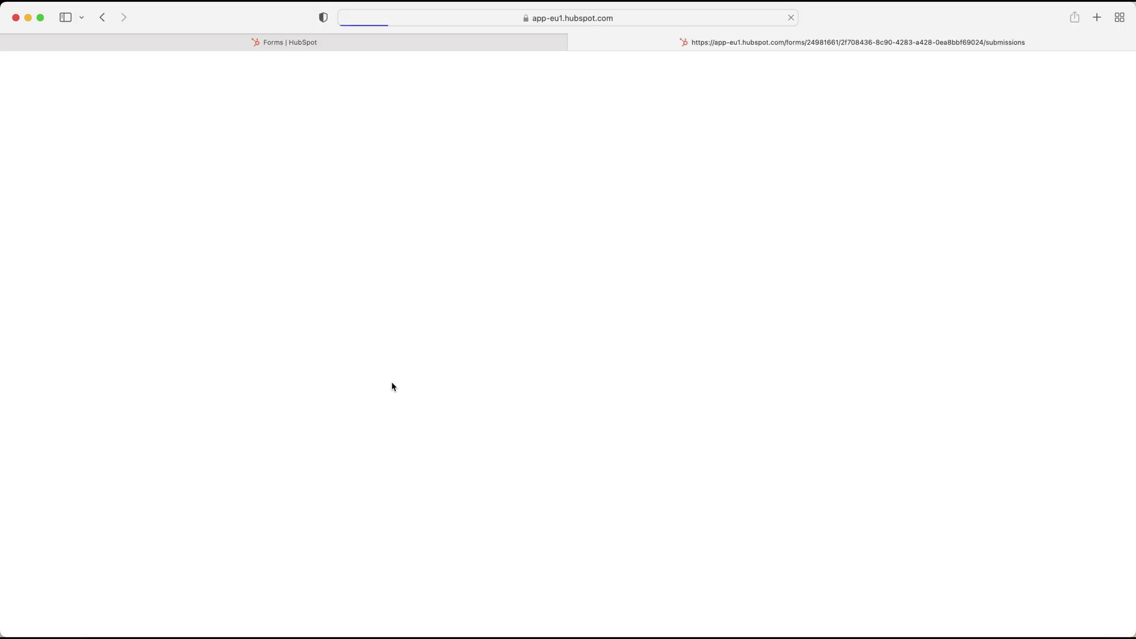
scroll(510, 320, "down", 5)
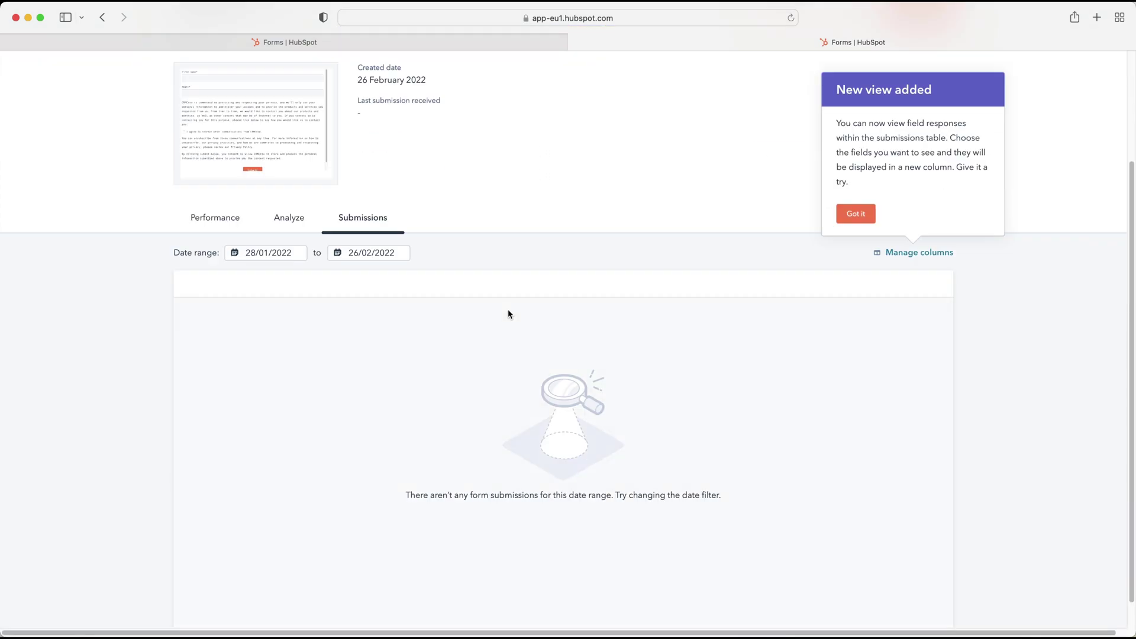
left_click(245, 228)
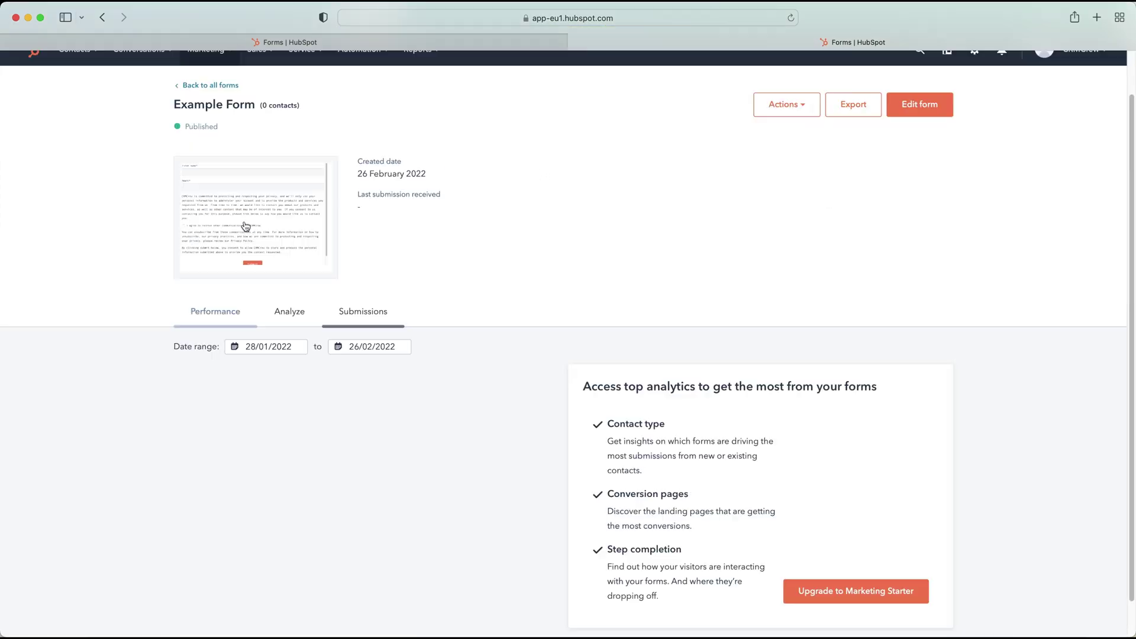
scroll(354, 349, "down", 3)
scroll(352, 276, "down", 3)
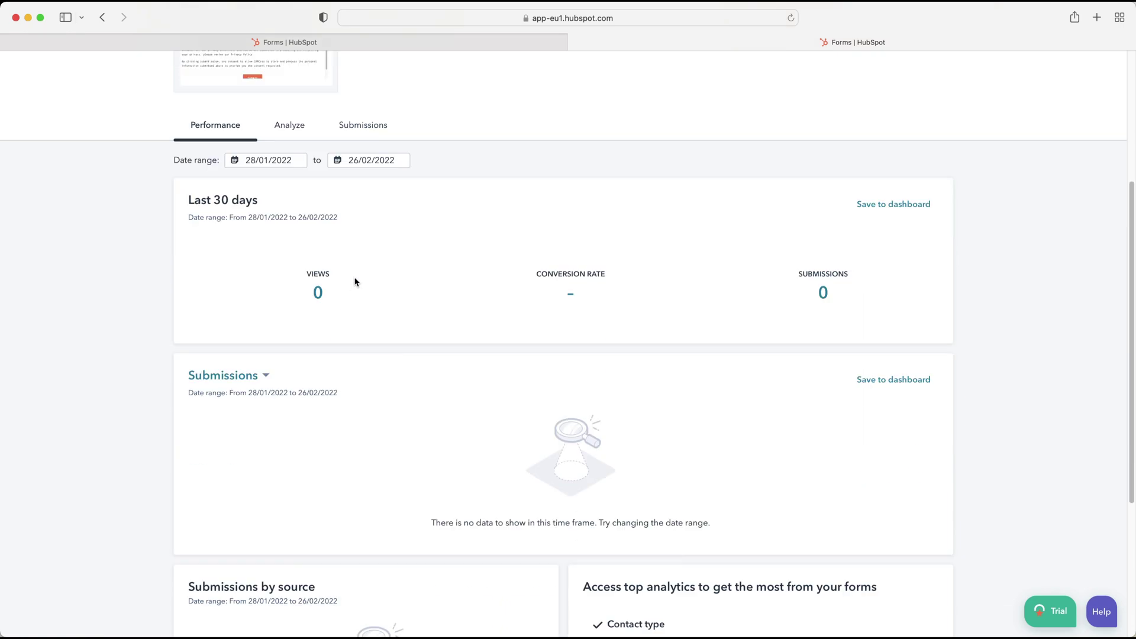
scroll(355, 360, "down", 5)
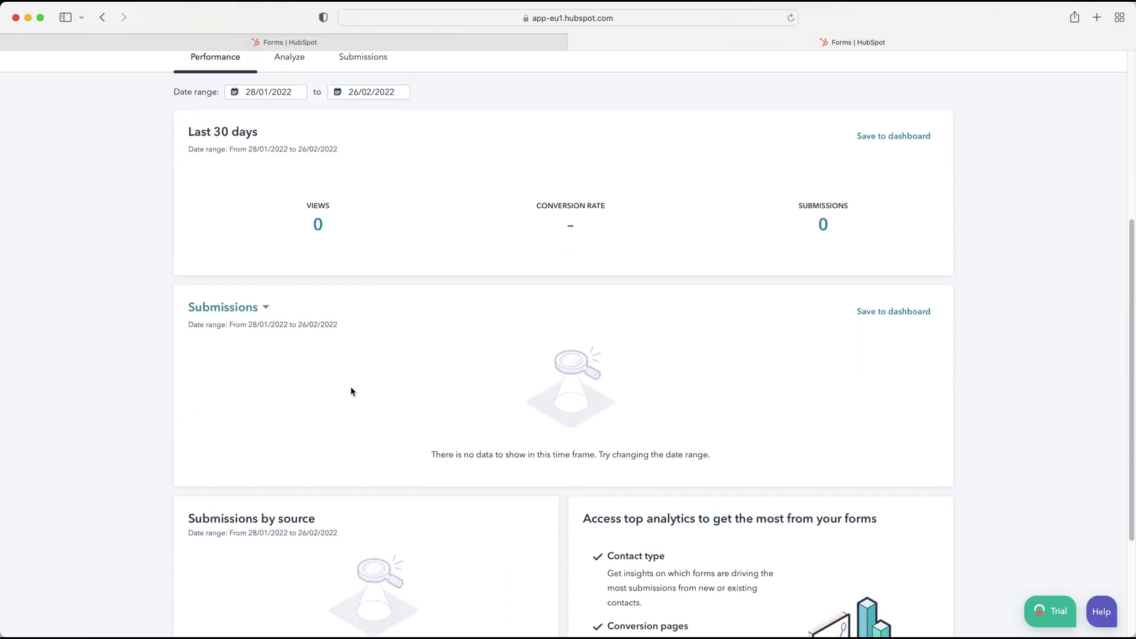
- Examine Example Form's response analysis, including the overall responses and the Full name and Email breakdowns
scroll(379, 383, "up", 6)
left_click(289, 145)
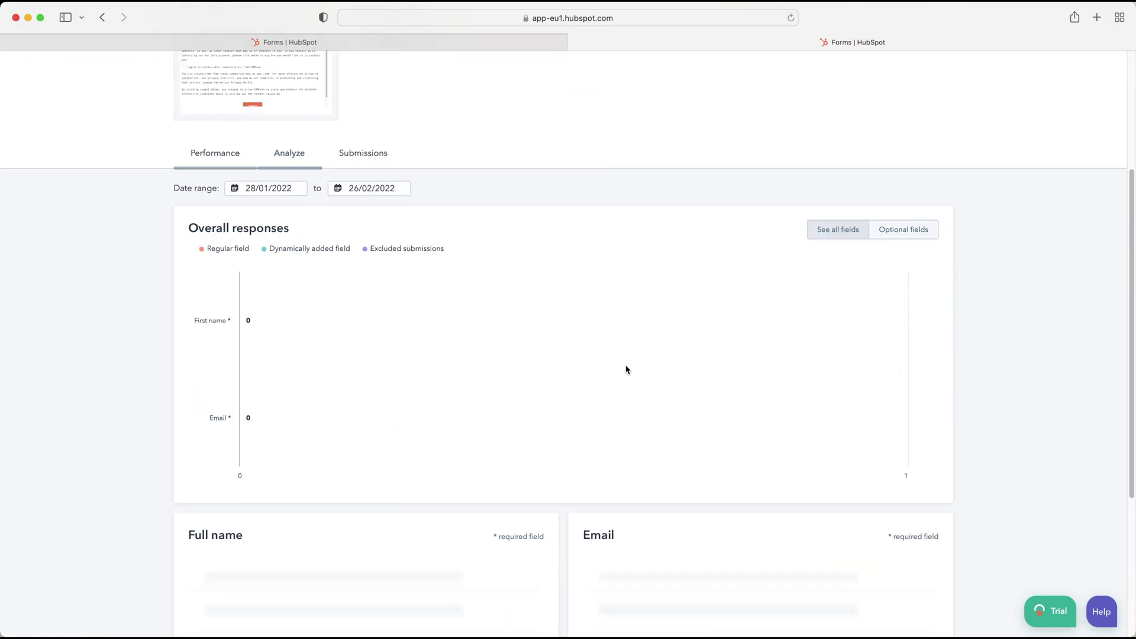
scroll(431, 381, "up", 4)
scroll(532, 397, "down", 5)
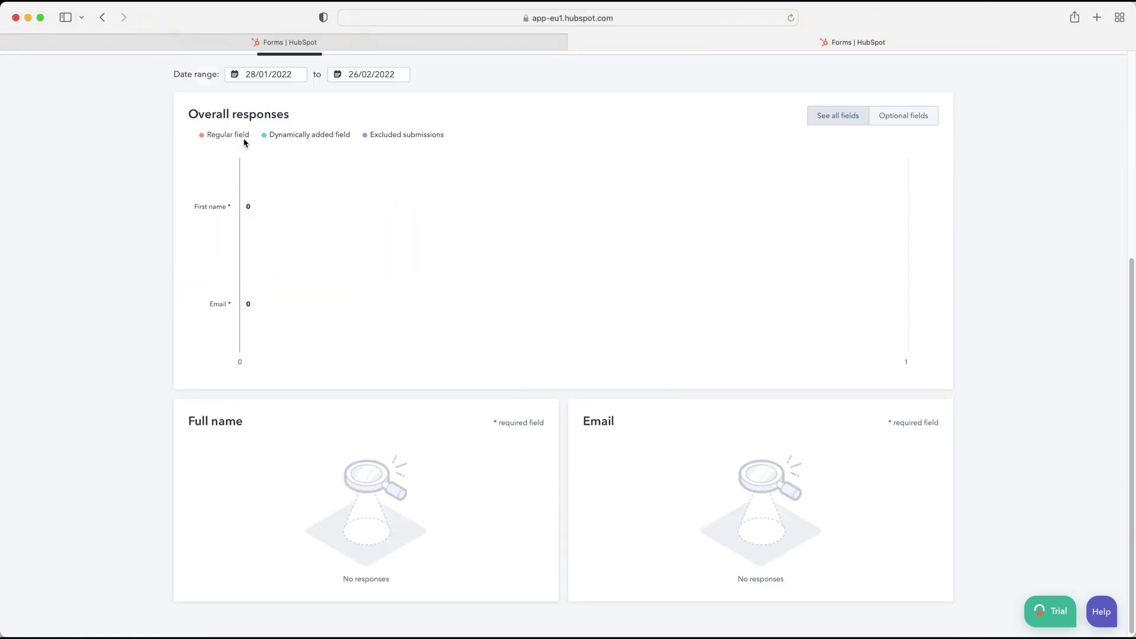
scroll(677, 313, "down", 1)
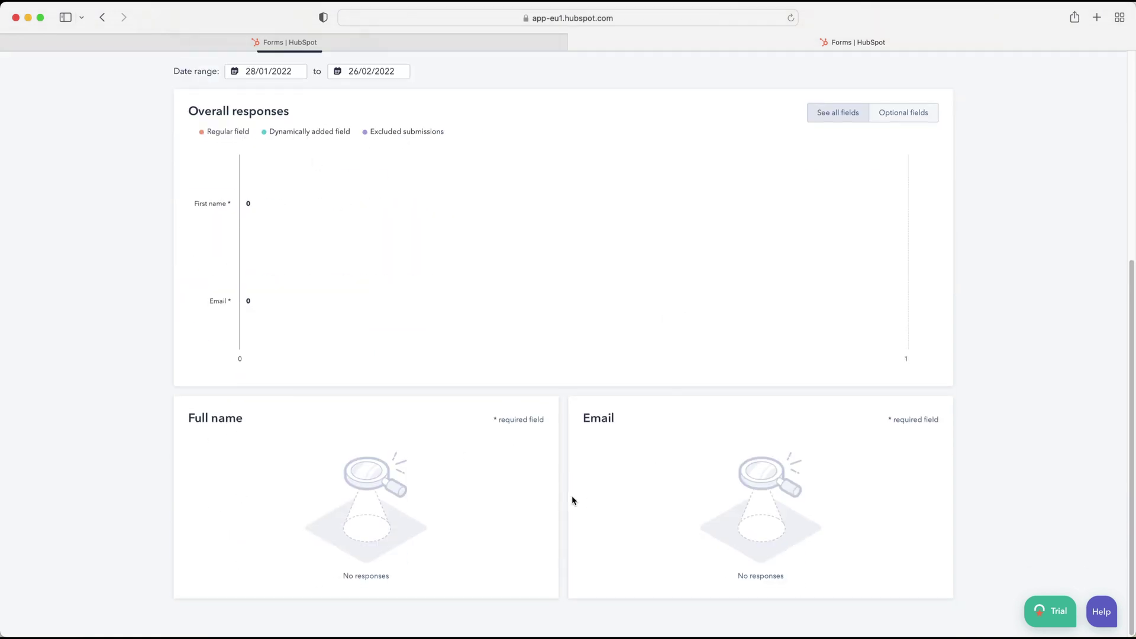
- Check the submissions table of Example Form
scroll(571, 500, "up", 10)
left_click(372, 360)
scroll(522, 308, "down", 3)
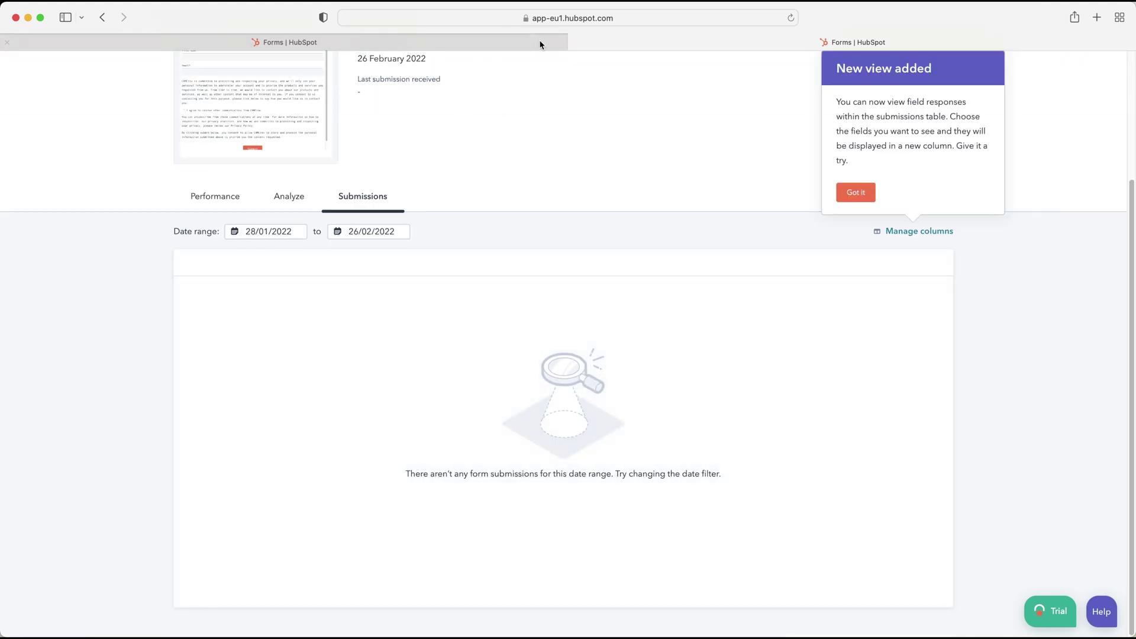
- Close Example Form's separate details page and return from the overall analytics to the list of managed forms
left_click(572, 43)
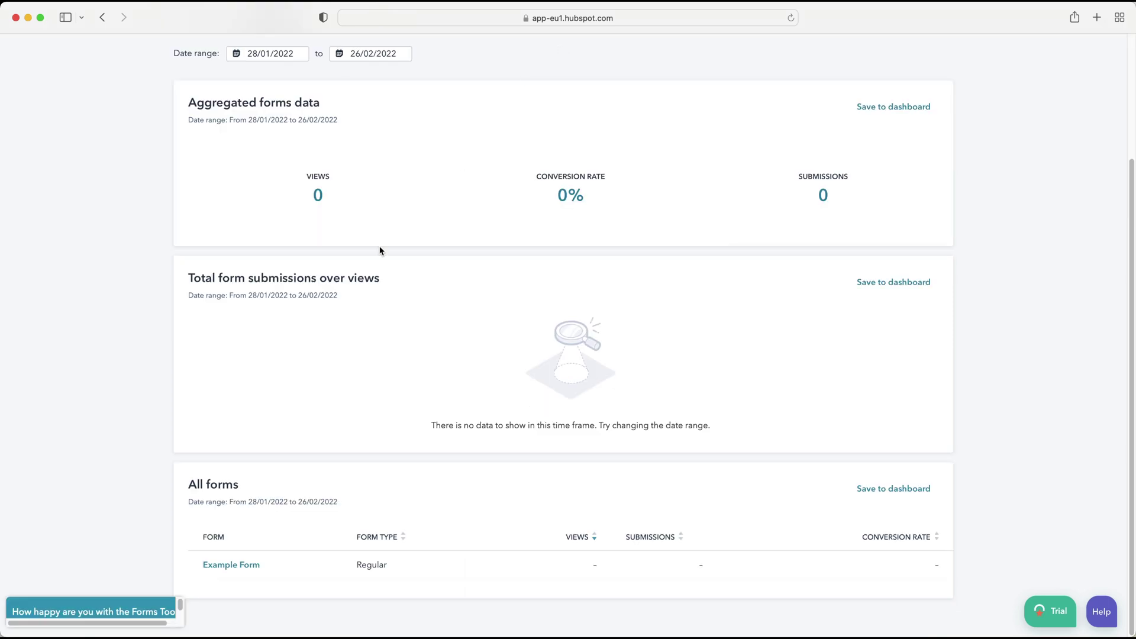
scroll(331, 312, "up", 5)
left_click(206, 168)
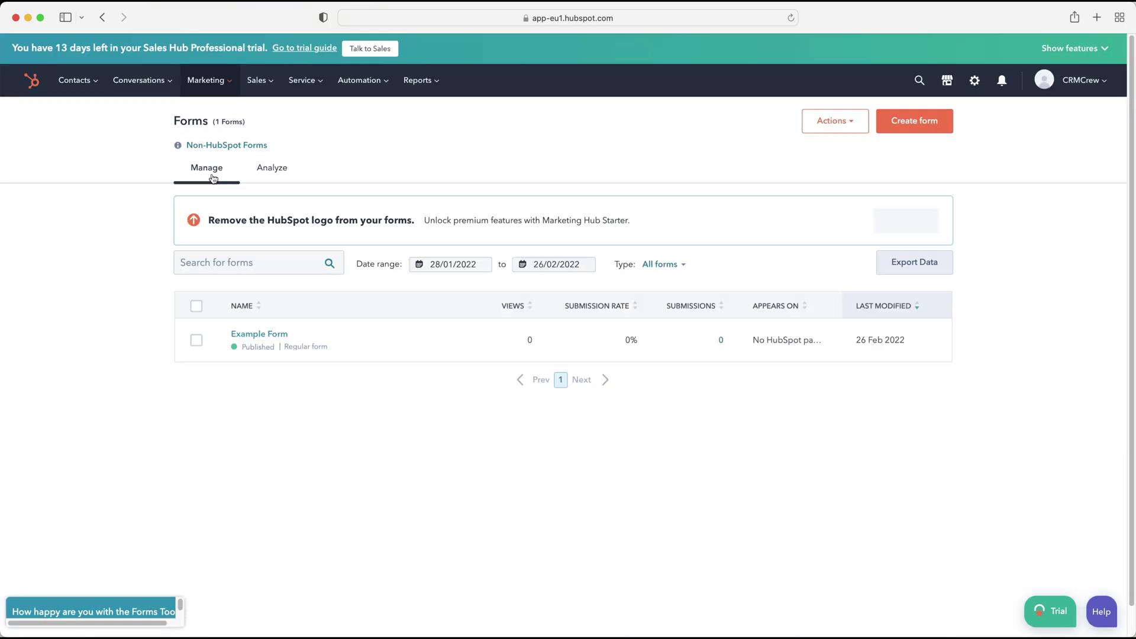
- Open Example Form's details from the managed forms list, review its performance report, and go back to all forms
left_click(265, 332)
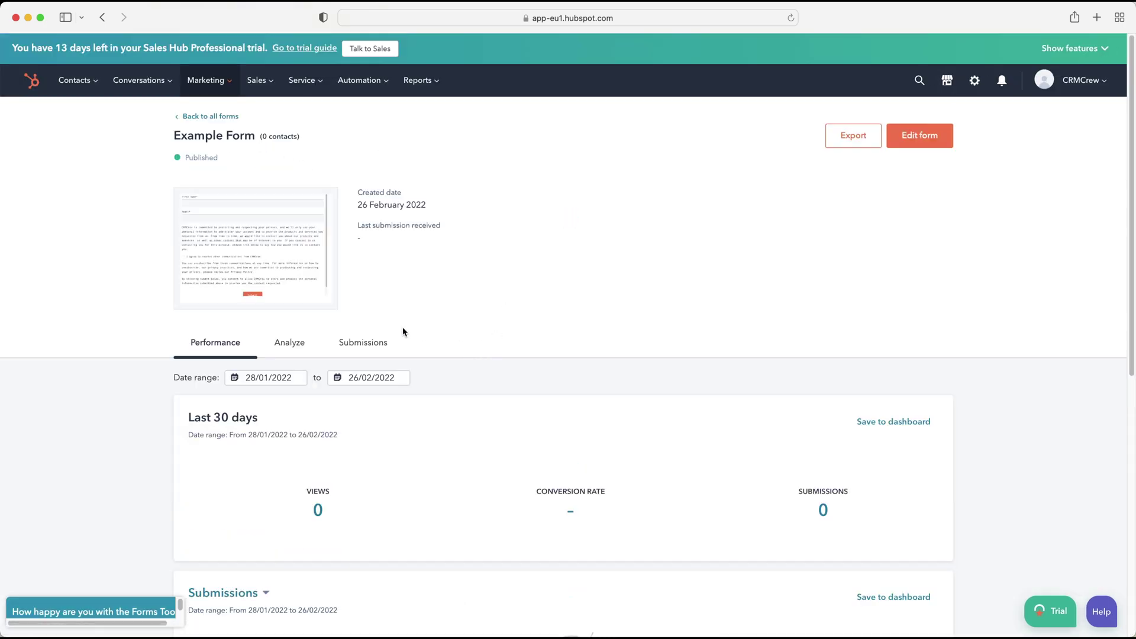
scroll(467, 358, "down", 6)
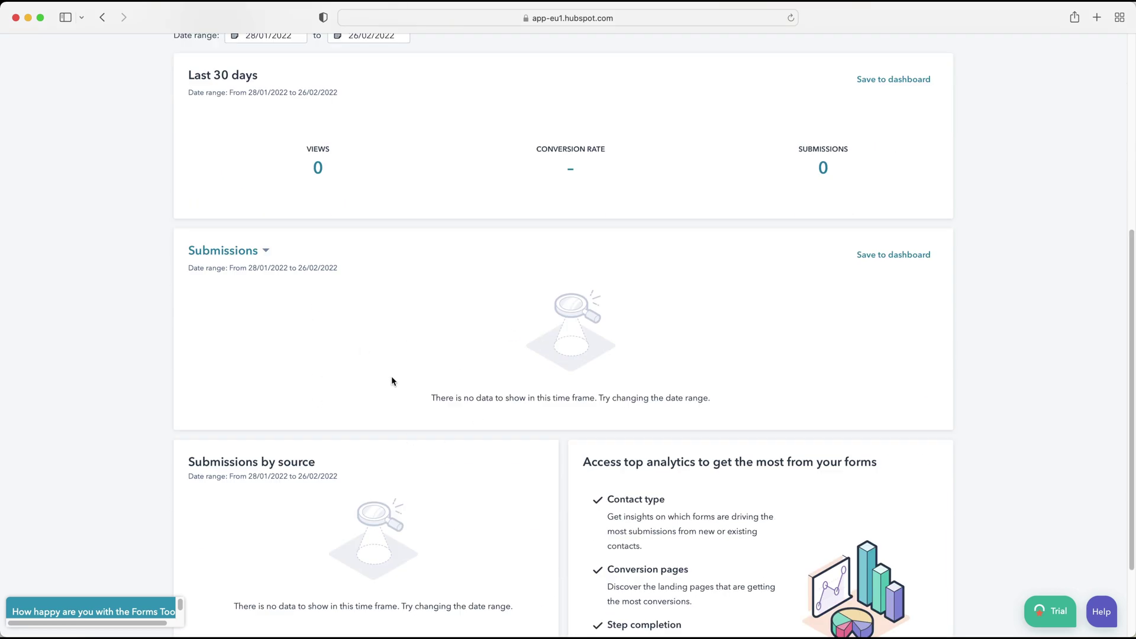
scroll(387, 376, "down", 2)
scroll(382, 374, "up", 8)
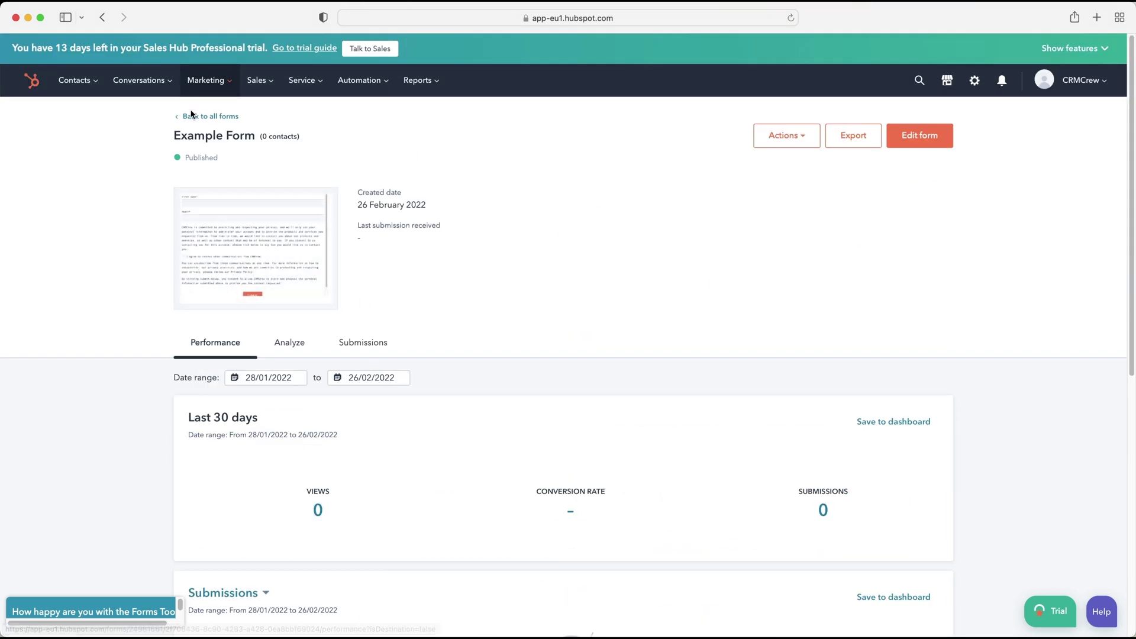
left_click(220, 116)
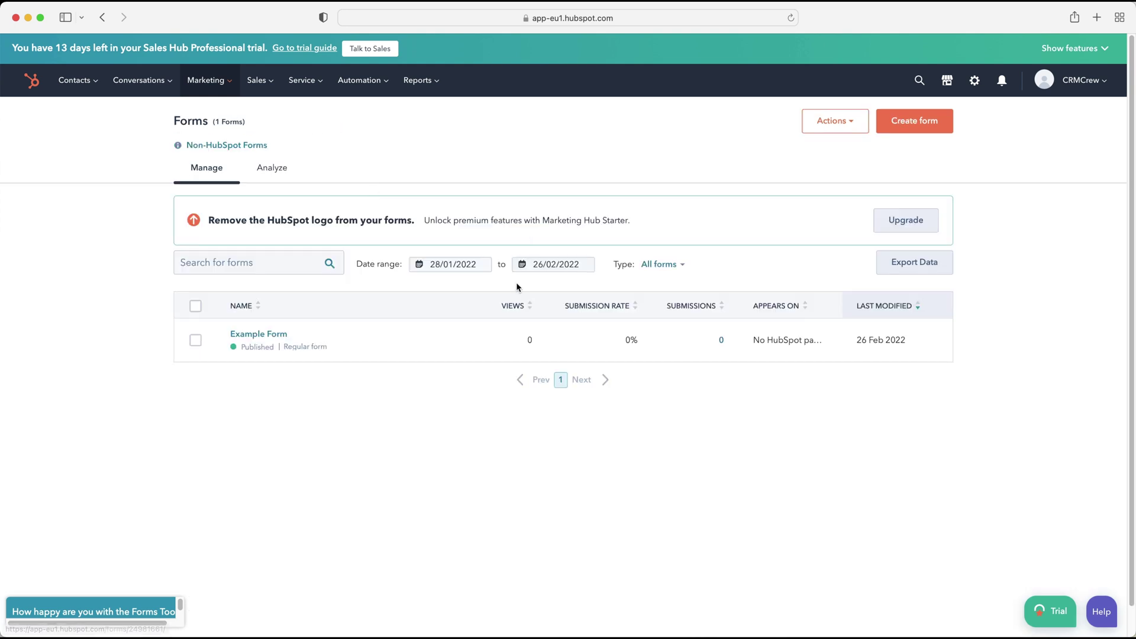